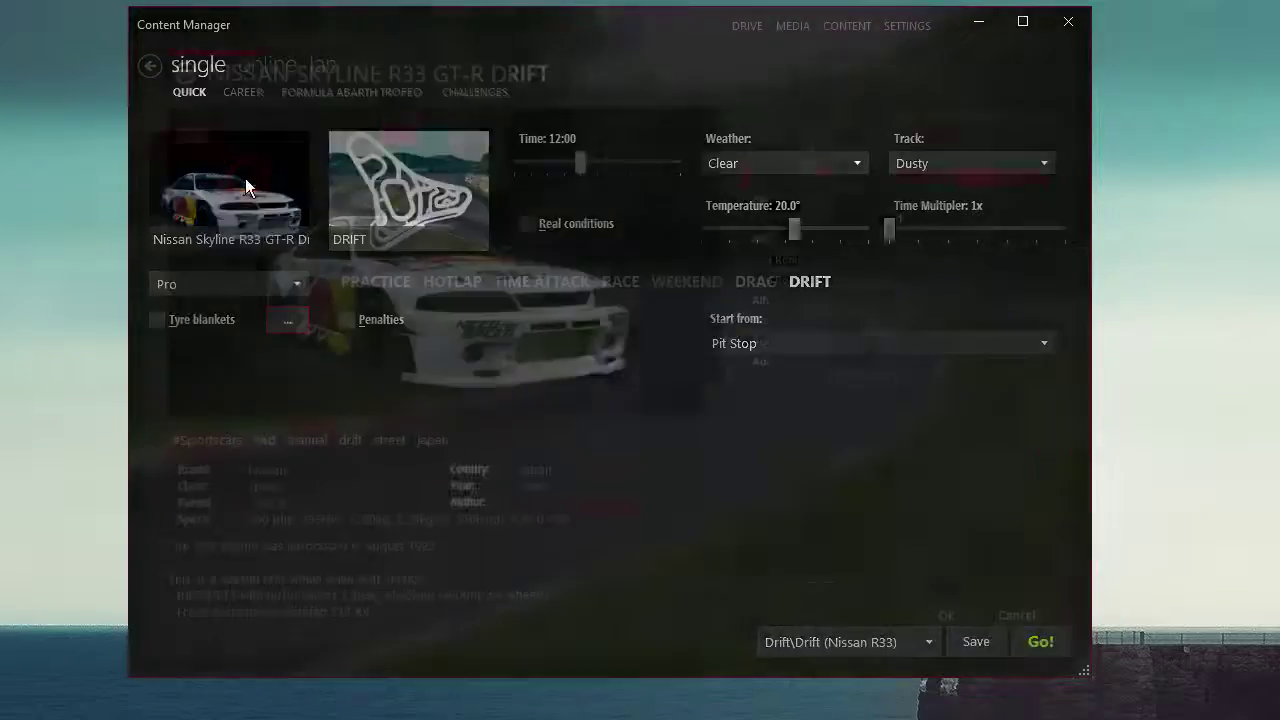
# - Select the Alfa Romeo GTA with the red number 61 livery as the car
pyautogui.click(800, 278)
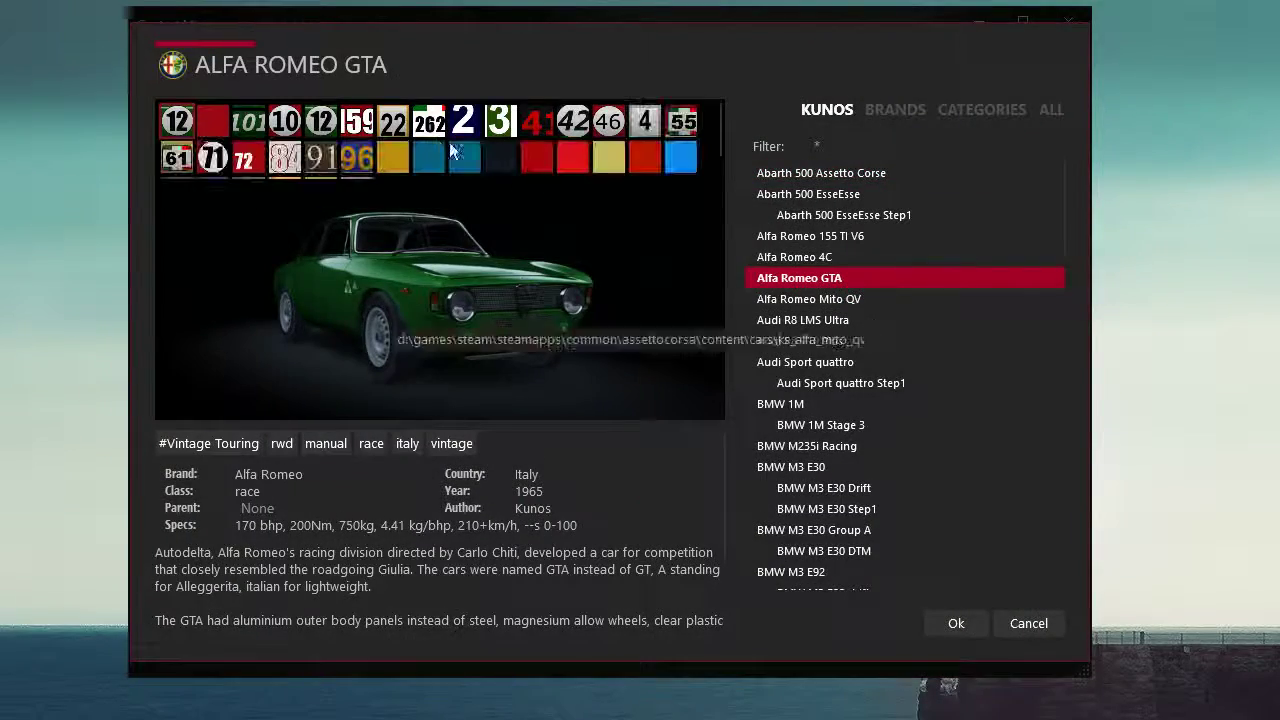
pyautogui.click(190, 155)
pyautogui.click(956, 623)
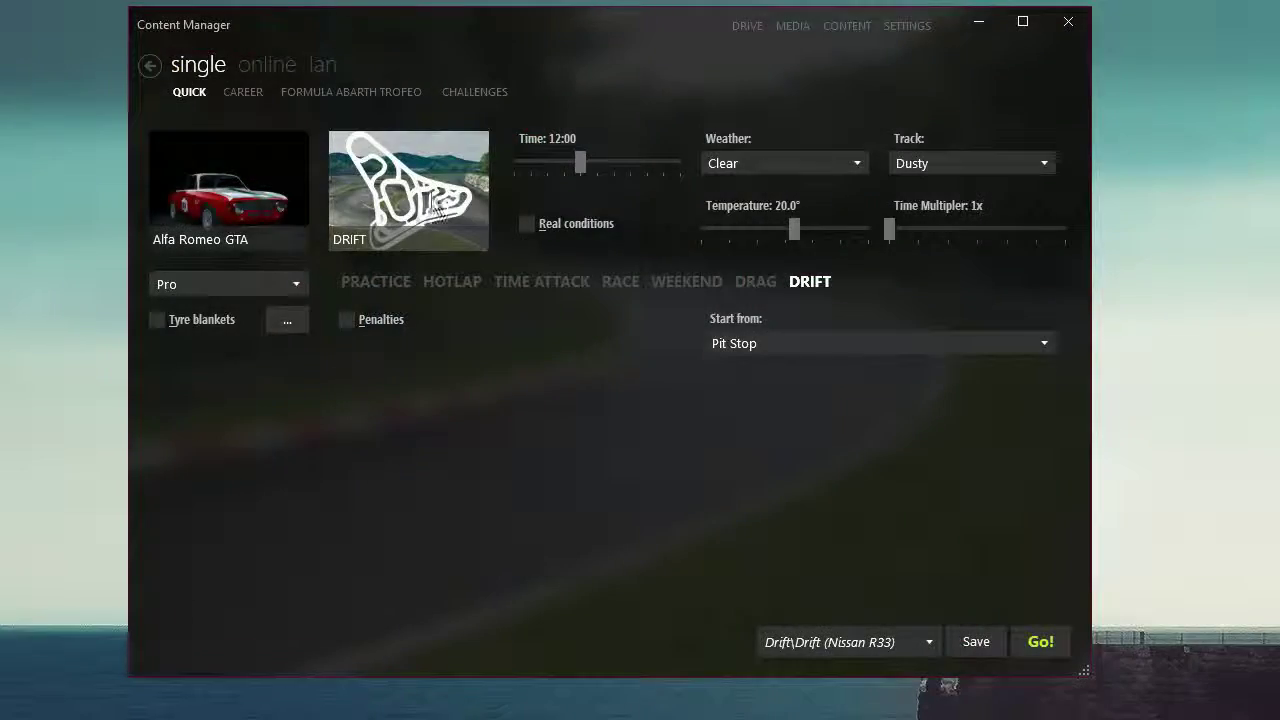
# - Select the Summer layout of Bridgehampton Race Circuit from the circuit category as the track
pyautogui.click(425, 192)
pyautogui.click(955, 135)
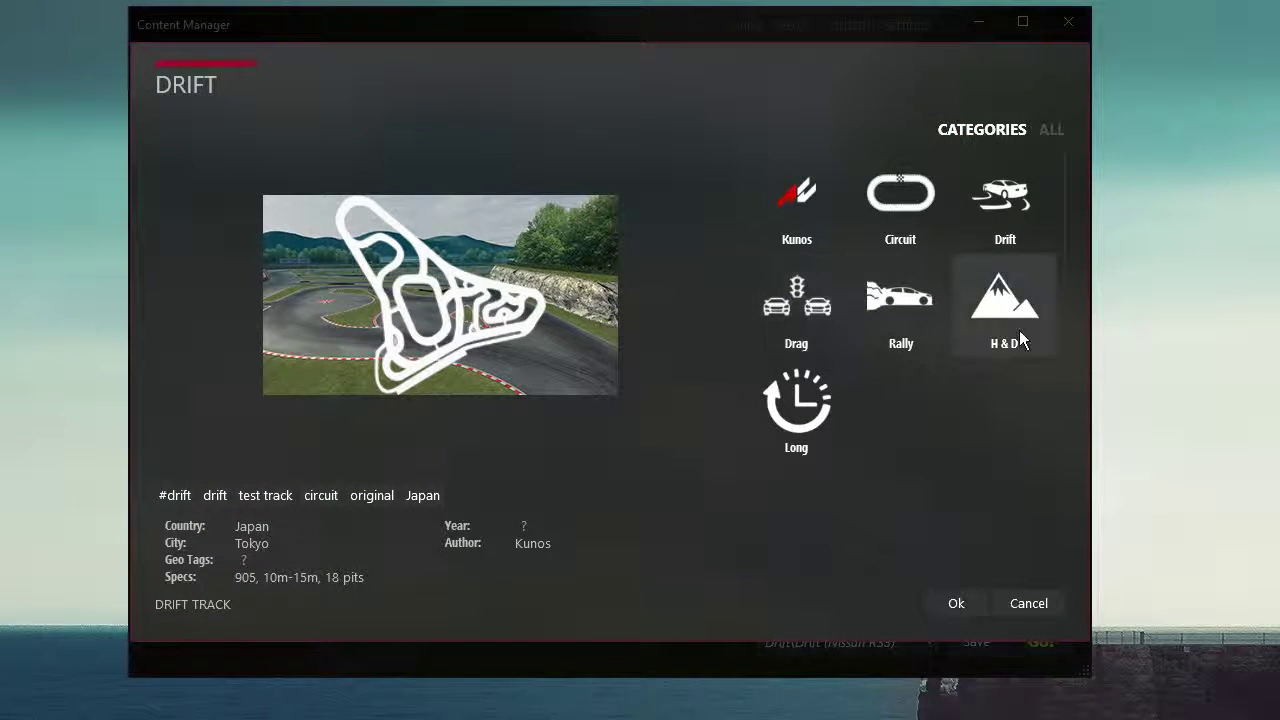
pyautogui.click(898, 193)
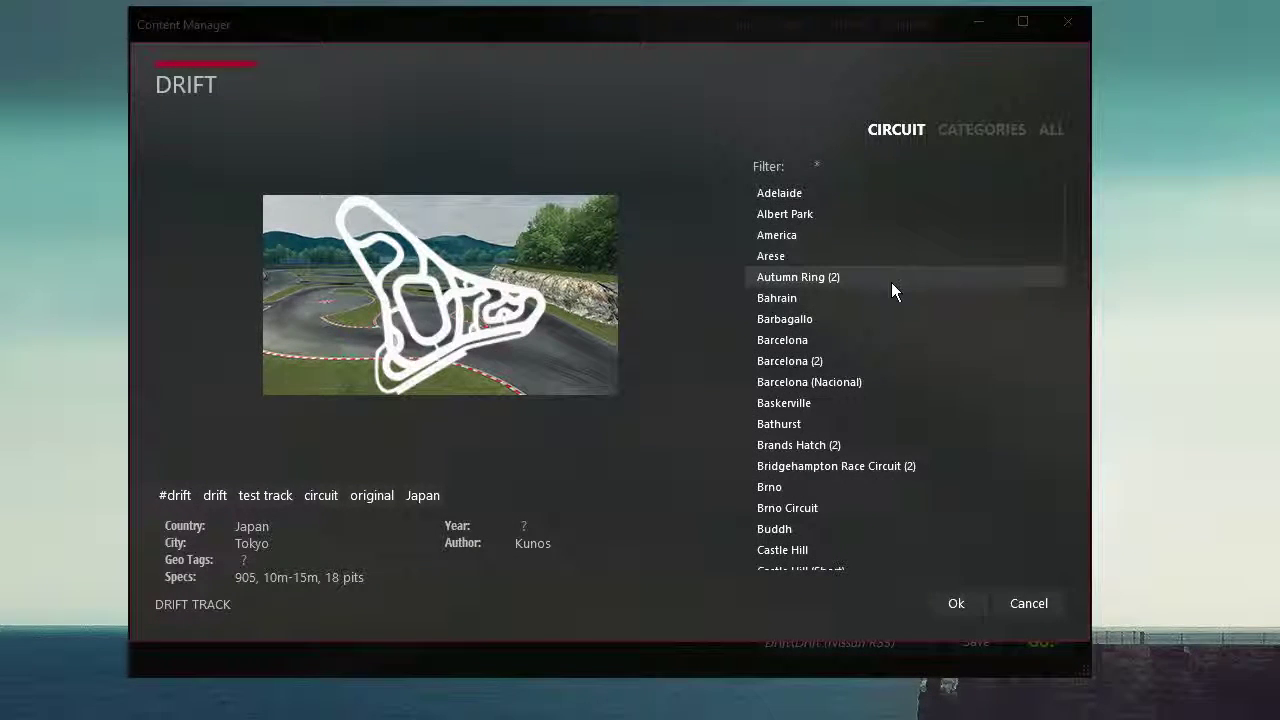
pyautogui.click(859, 472)
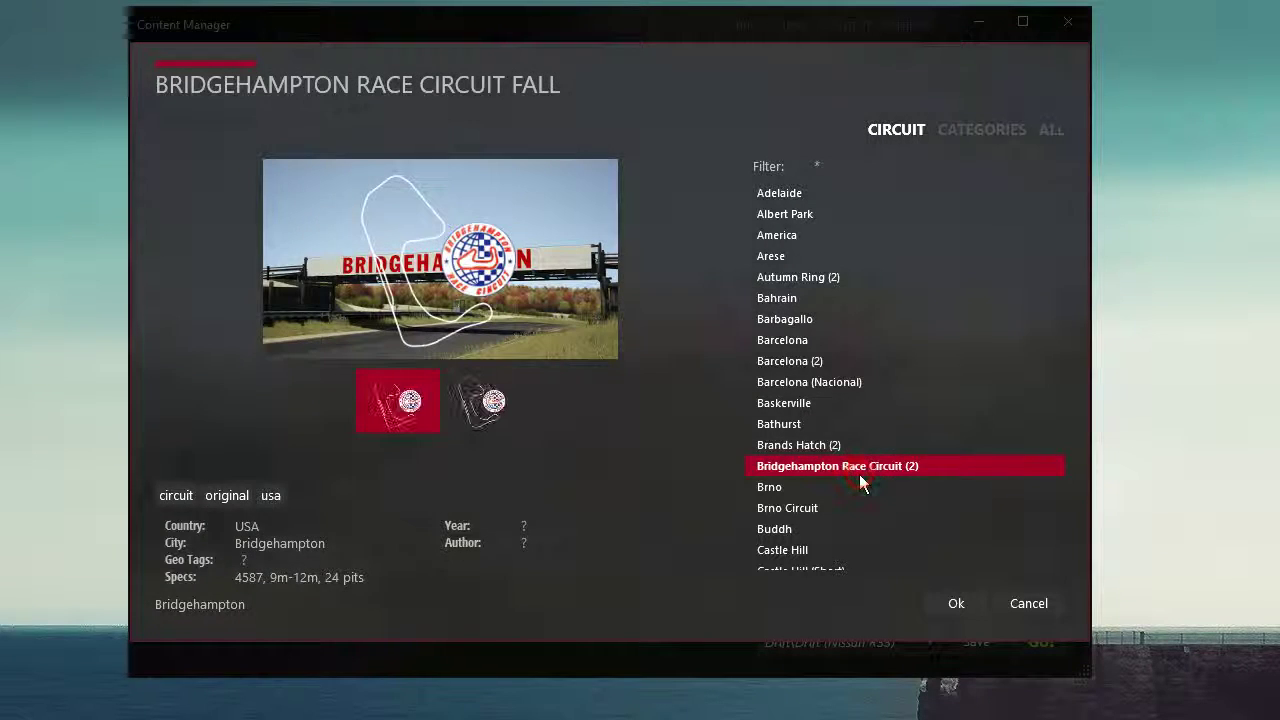
pyautogui.click(488, 420)
pyautogui.click(953, 606)
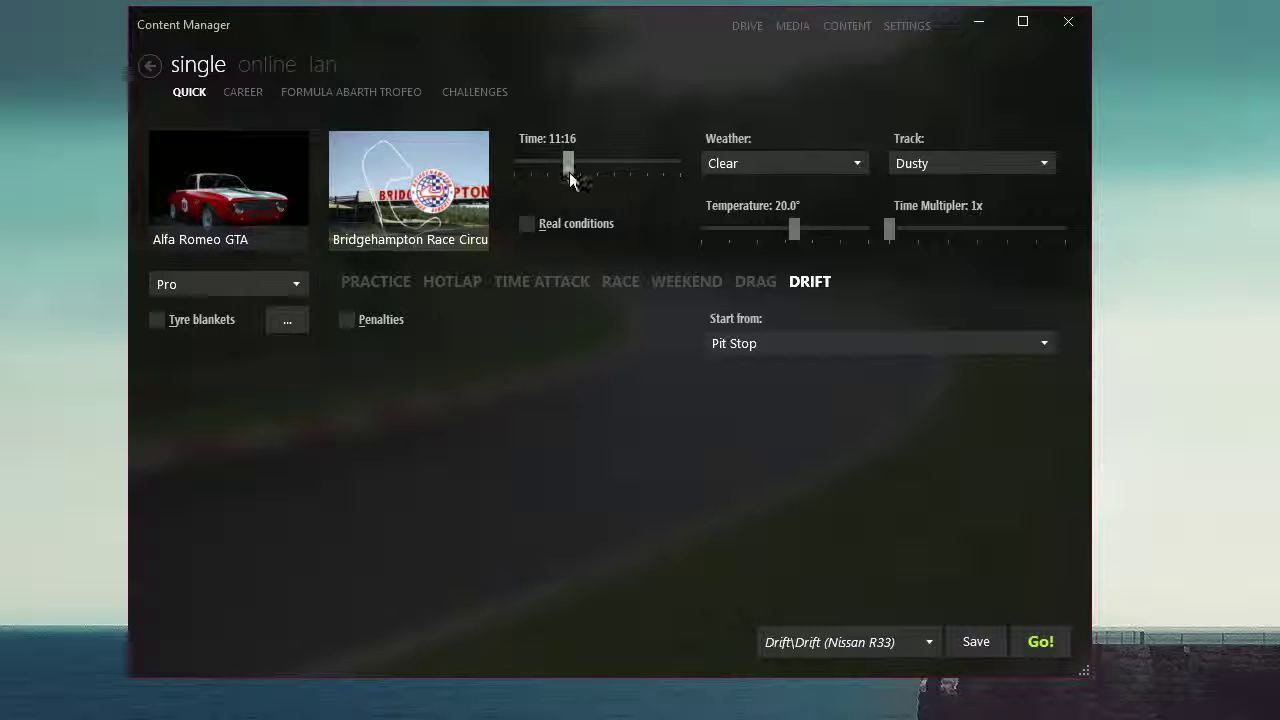
# - Change the track to Nordschleife Endurance from the Kunos category and enable real conditions
pyautogui.click(438, 215)
pyautogui.click(961, 135)
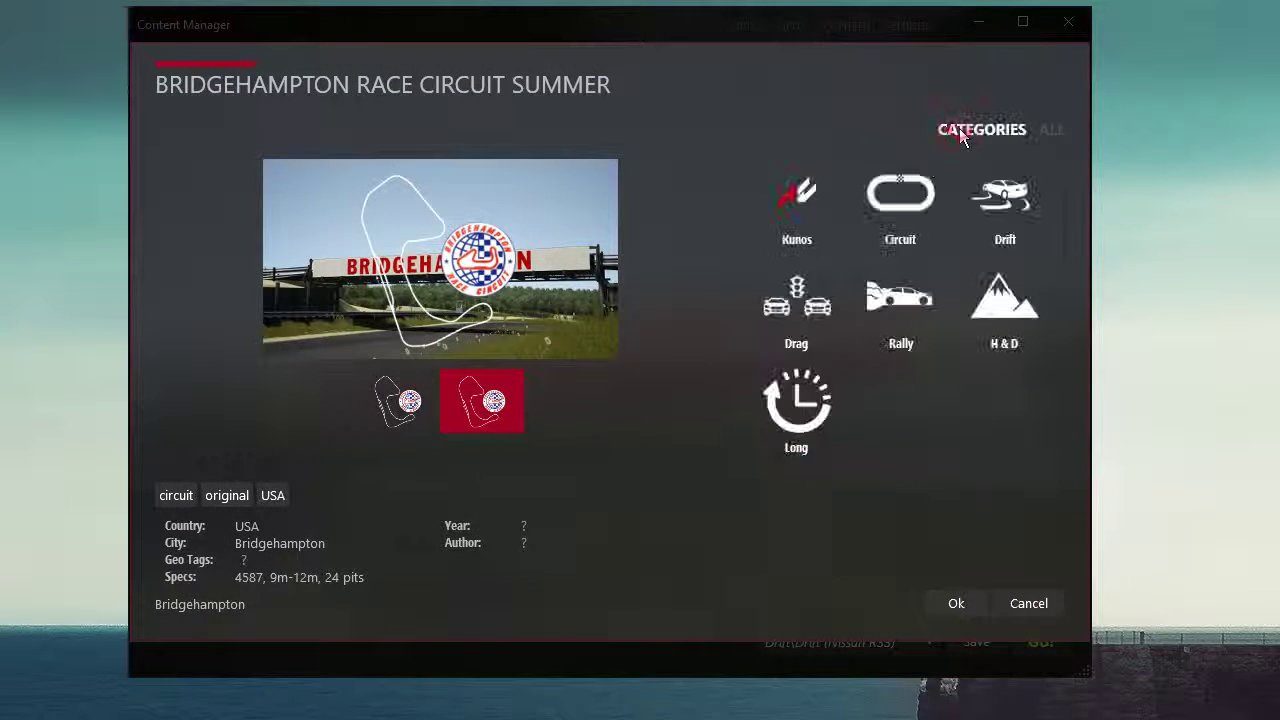
pyautogui.click(797, 205)
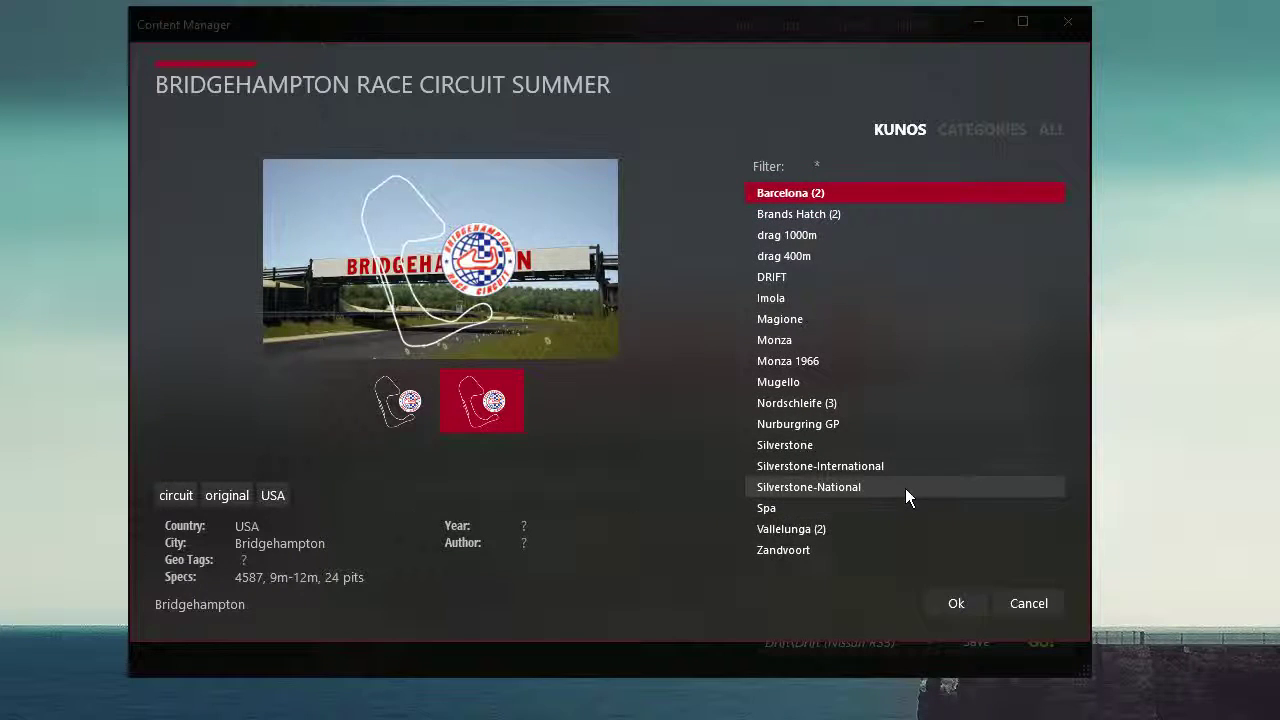
pyautogui.click(909, 404)
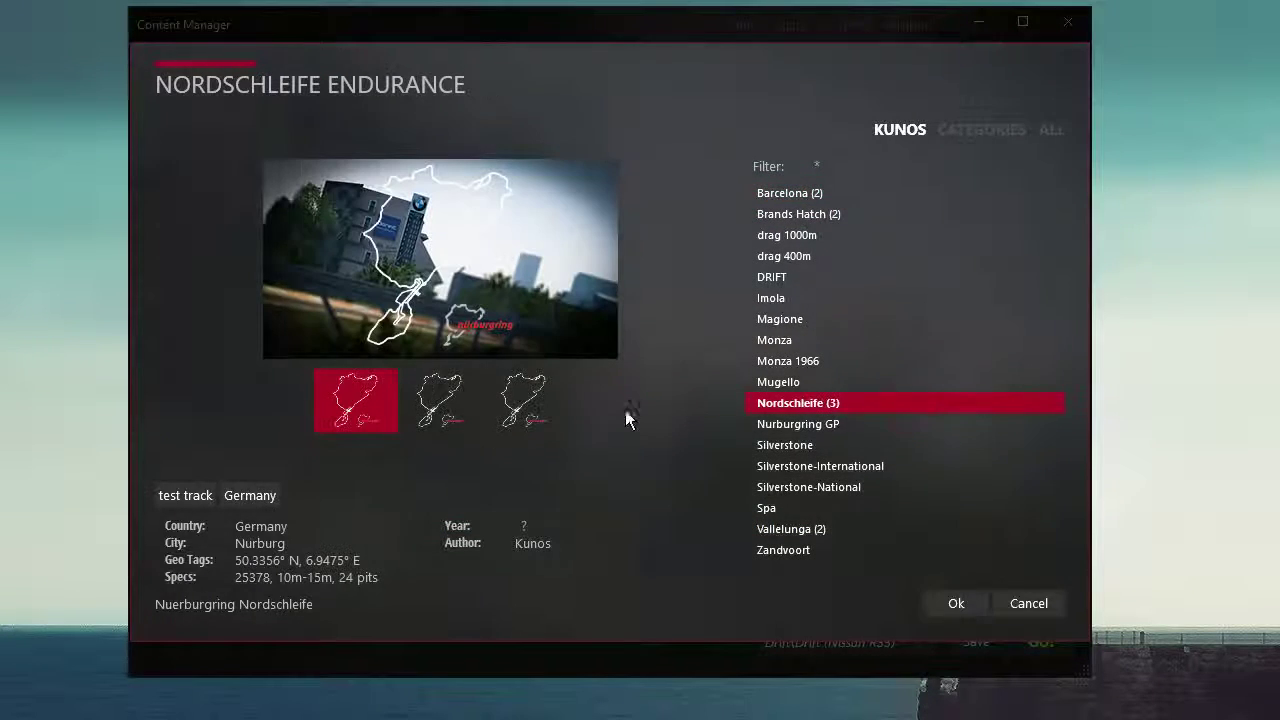
pyautogui.click(955, 603)
pyautogui.click(588, 224)
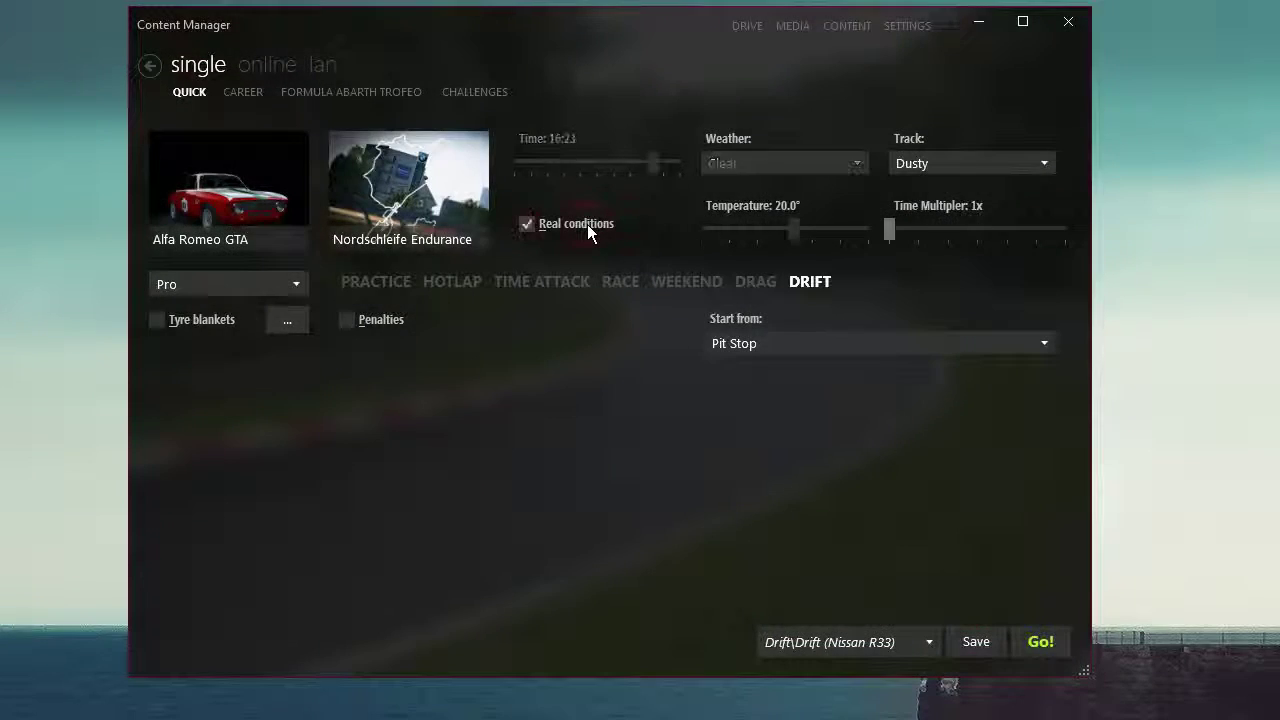
pyautogui.moveTo(758, 238)
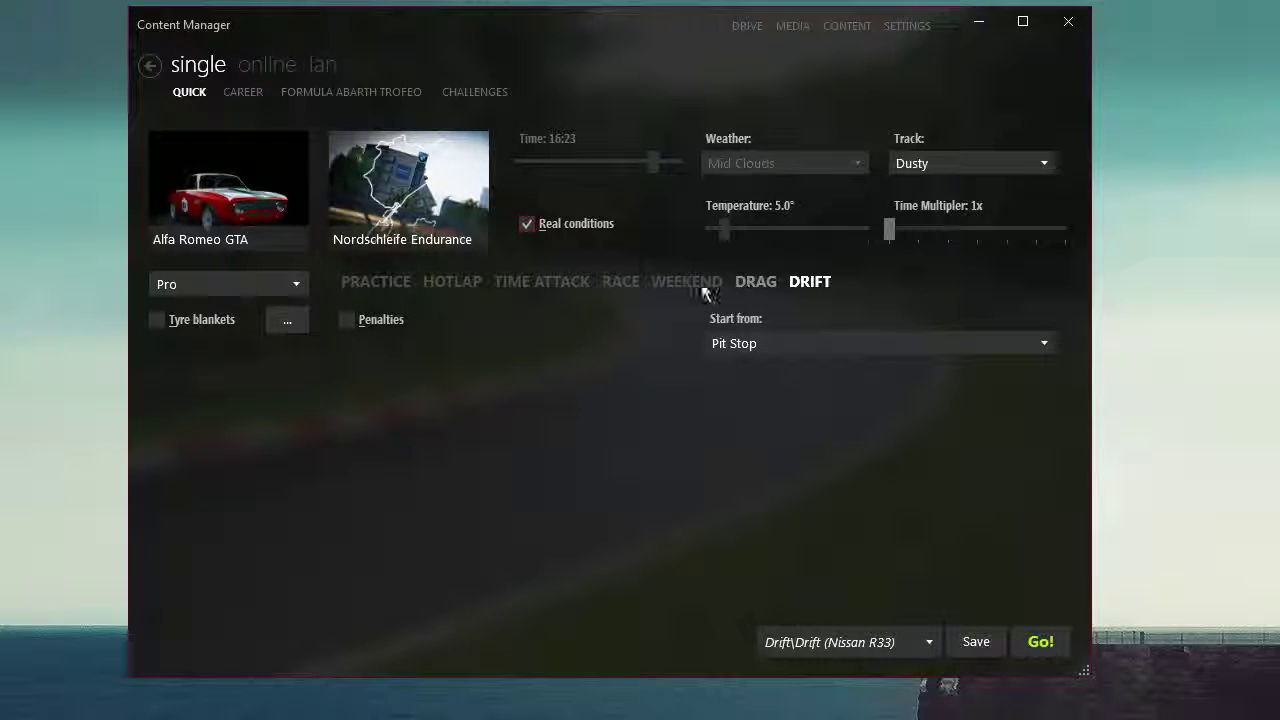
# - Set the session mode to Race and the grid type to Same subclass only
pyautogui.click(620, 282)
pyautogui.click(390, 282)
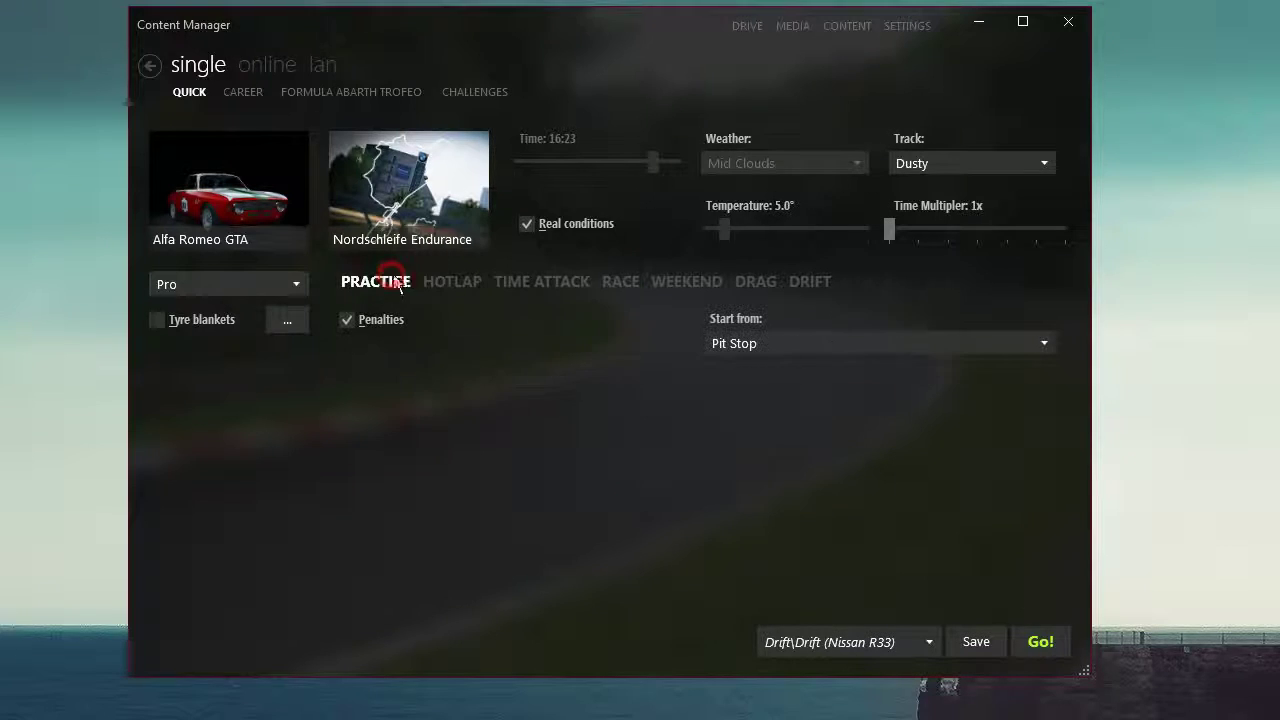
pyautogui.click(773, 348)
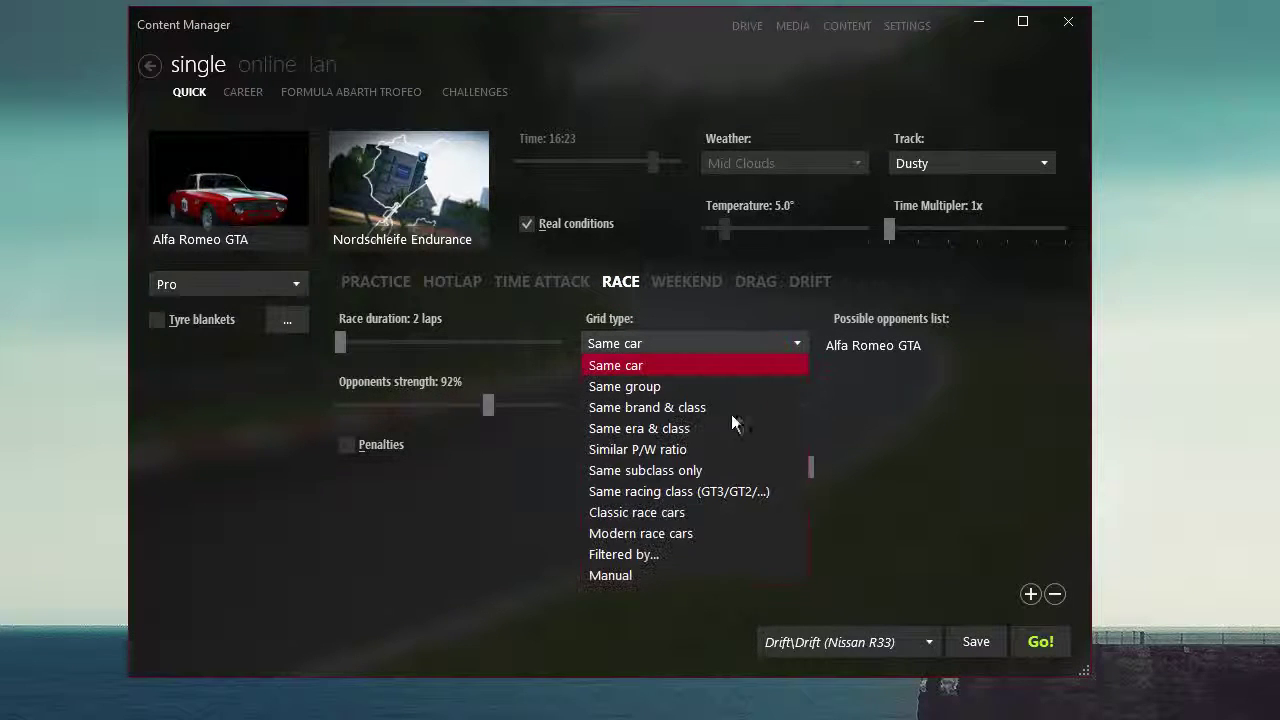
pyautogui.click(694, 466)
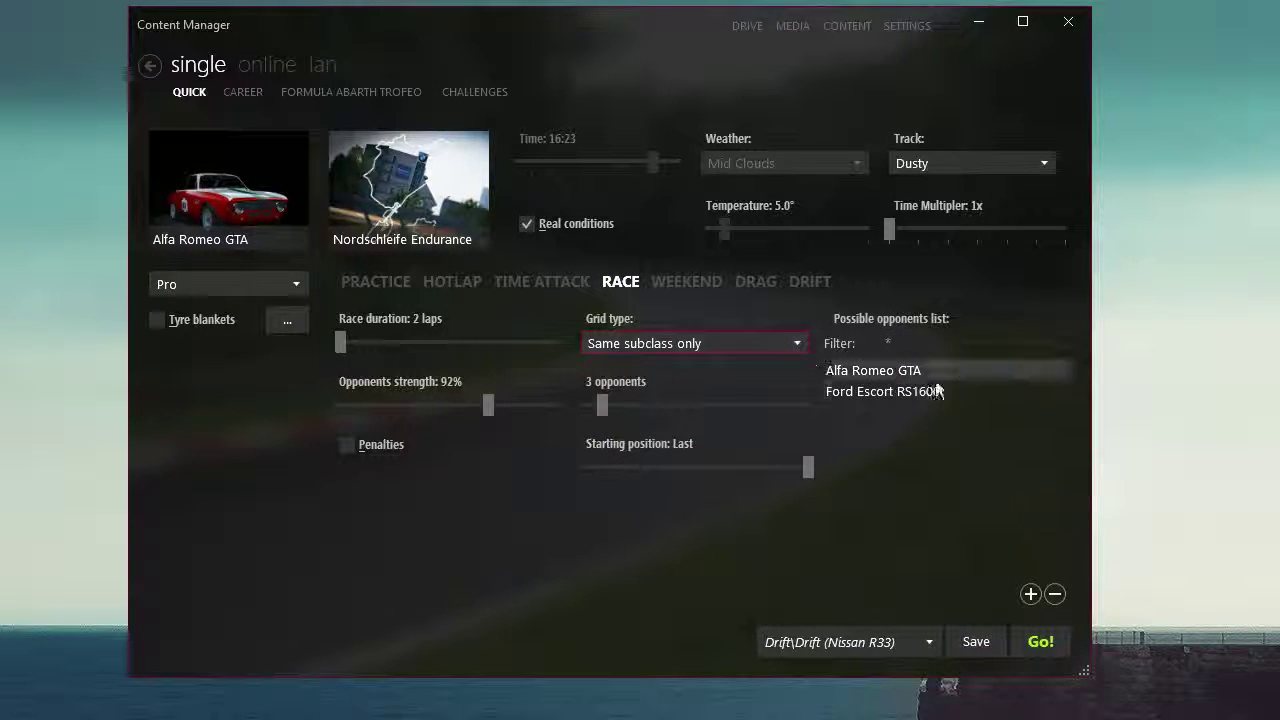
pyautogui.click(721, 341)
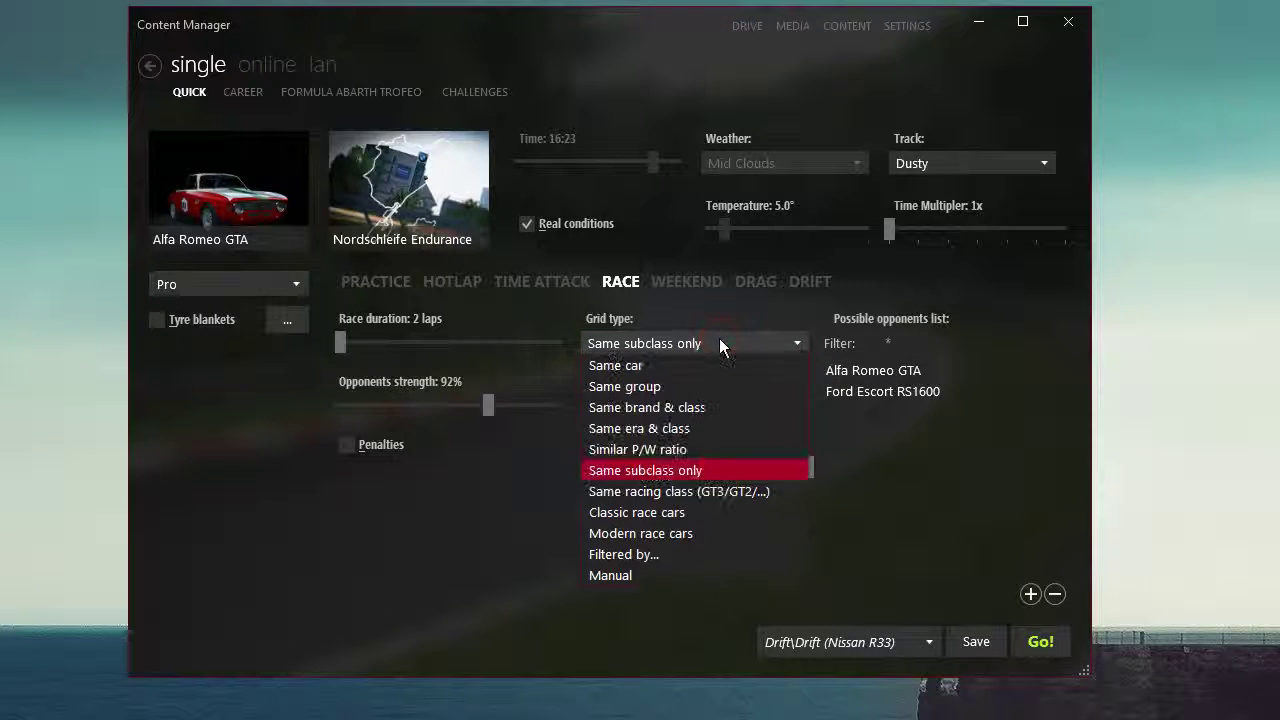
pyautogui.click(719, 340)
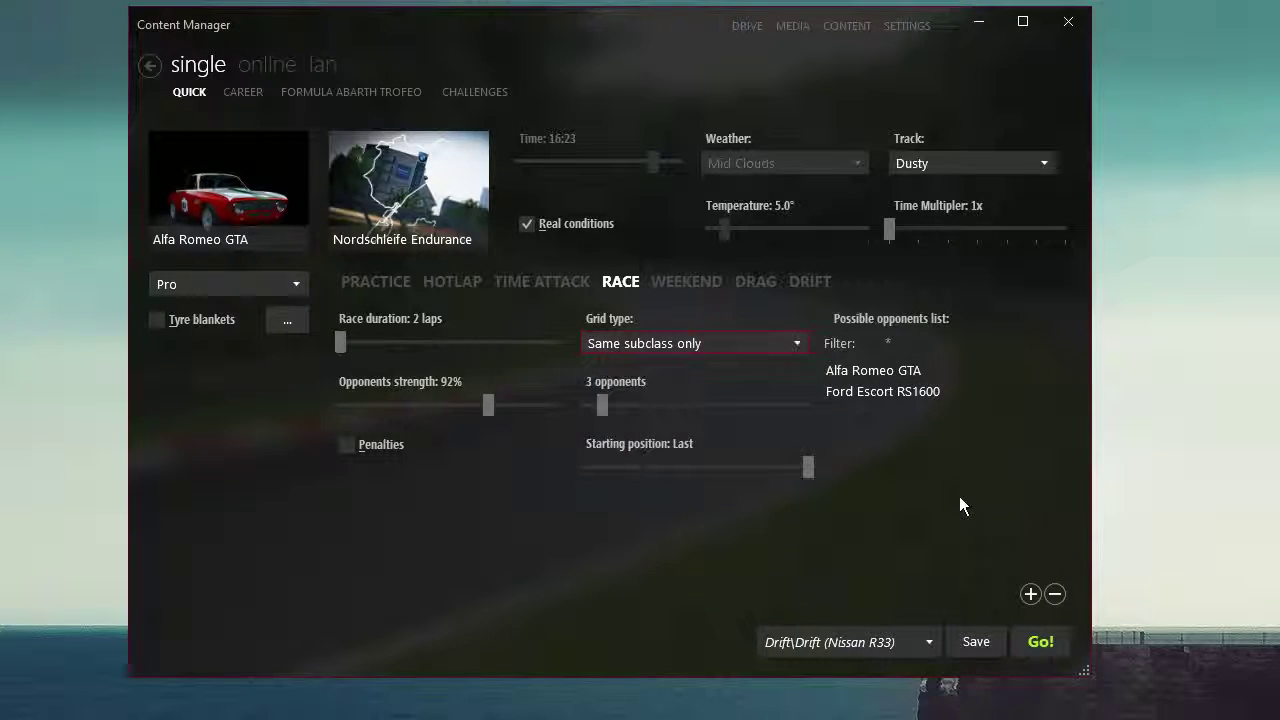
# - Add the BMW M3 E30 to the possible opponents and set the opponents' strength to 93%
pyautogui.click(1031, 595)
pyautogui.click(857, 424)
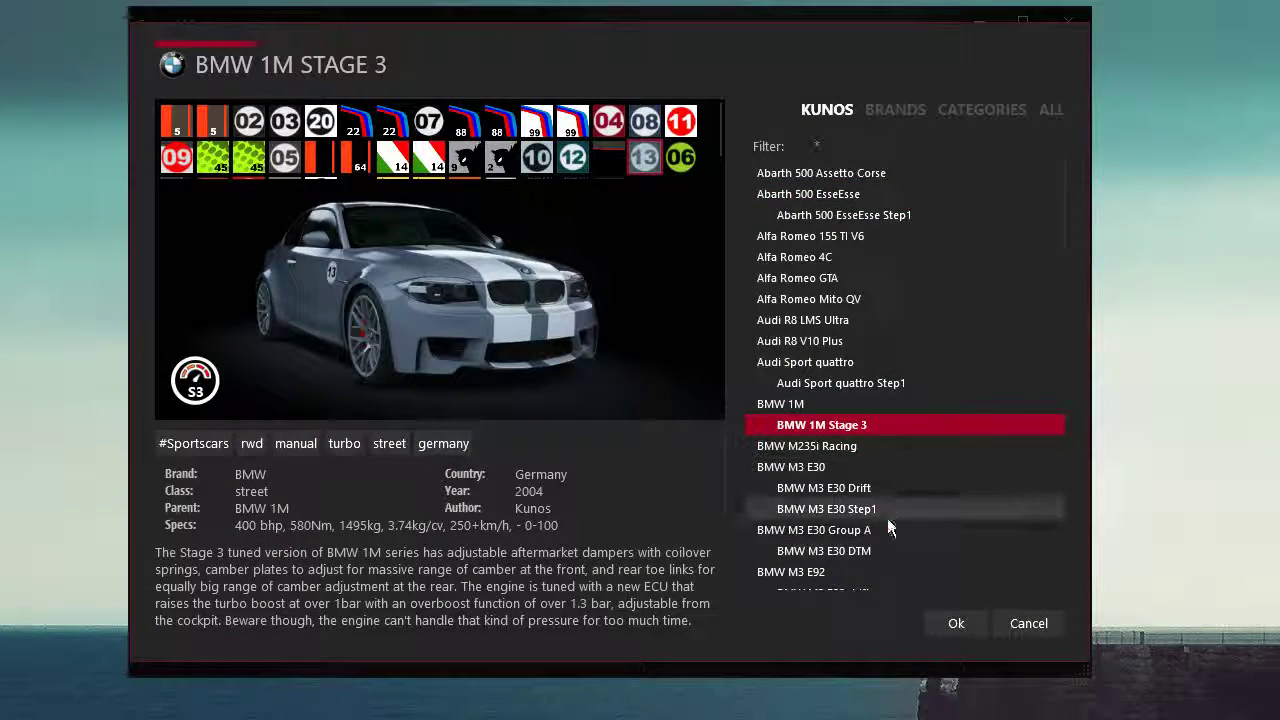
pyautogui.click(887, 514)
pyautogui.click(881, 467)
pyautogui.click(955, 622)
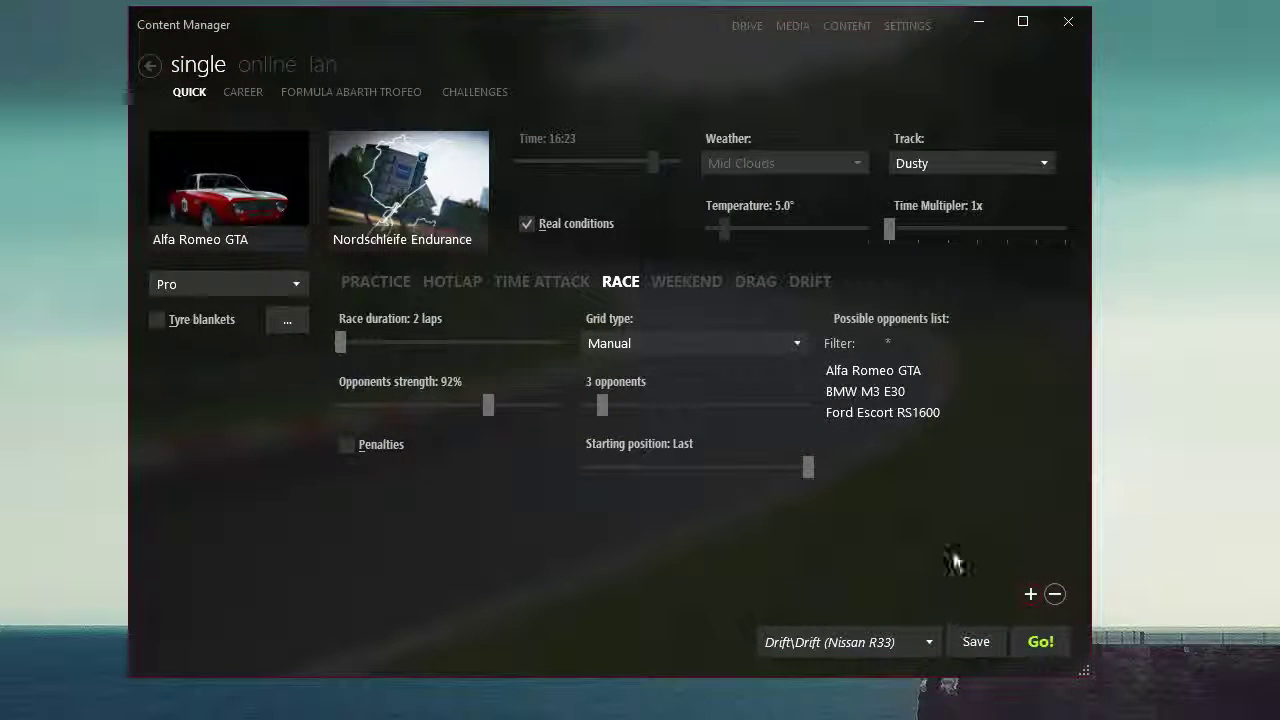
pyautogui.click(940, 393)
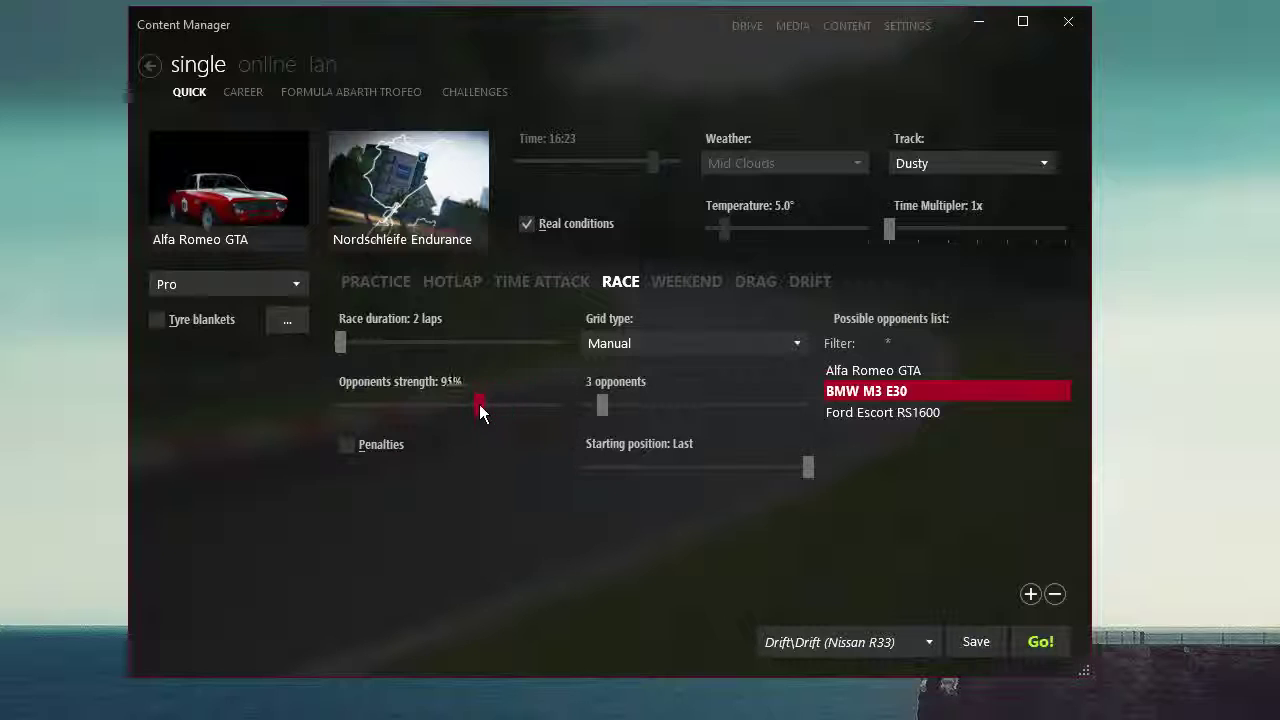
pyautogui.moveTo(492, 412); pyautogui.dragTo(498, 410)
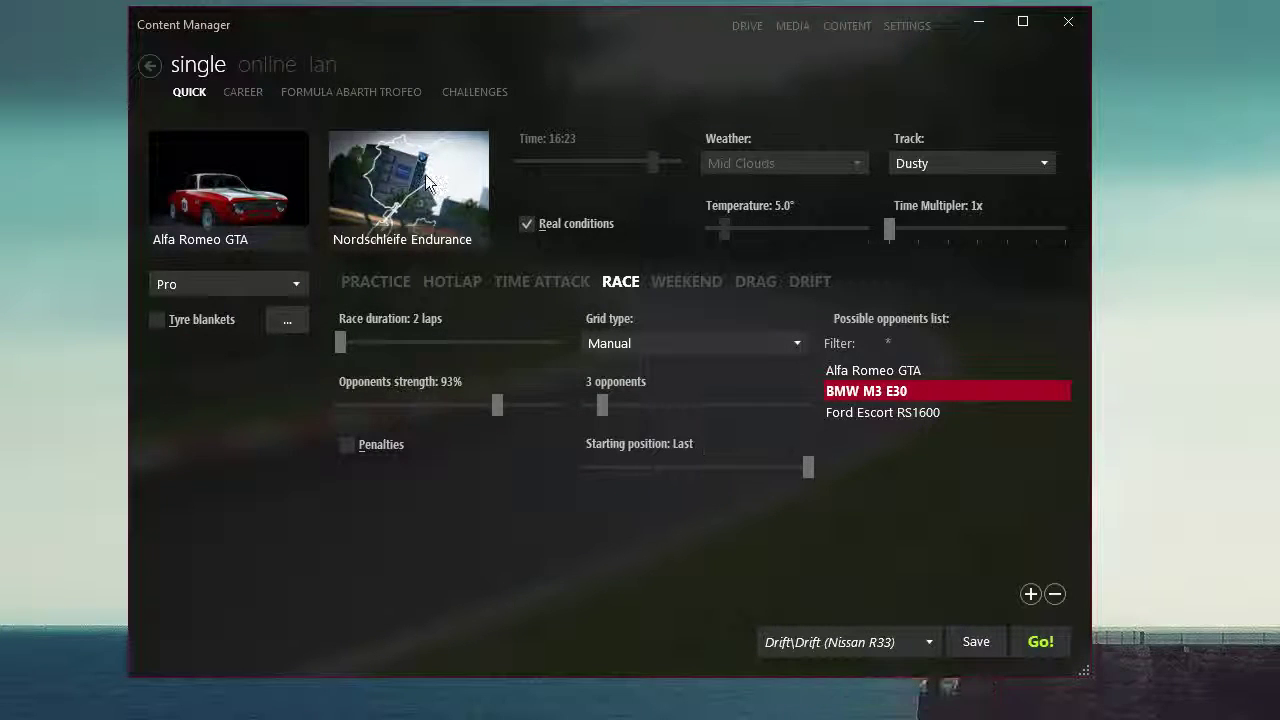
# - Show the career series and open Novice Series 2
pyautogui.click(249, 92)
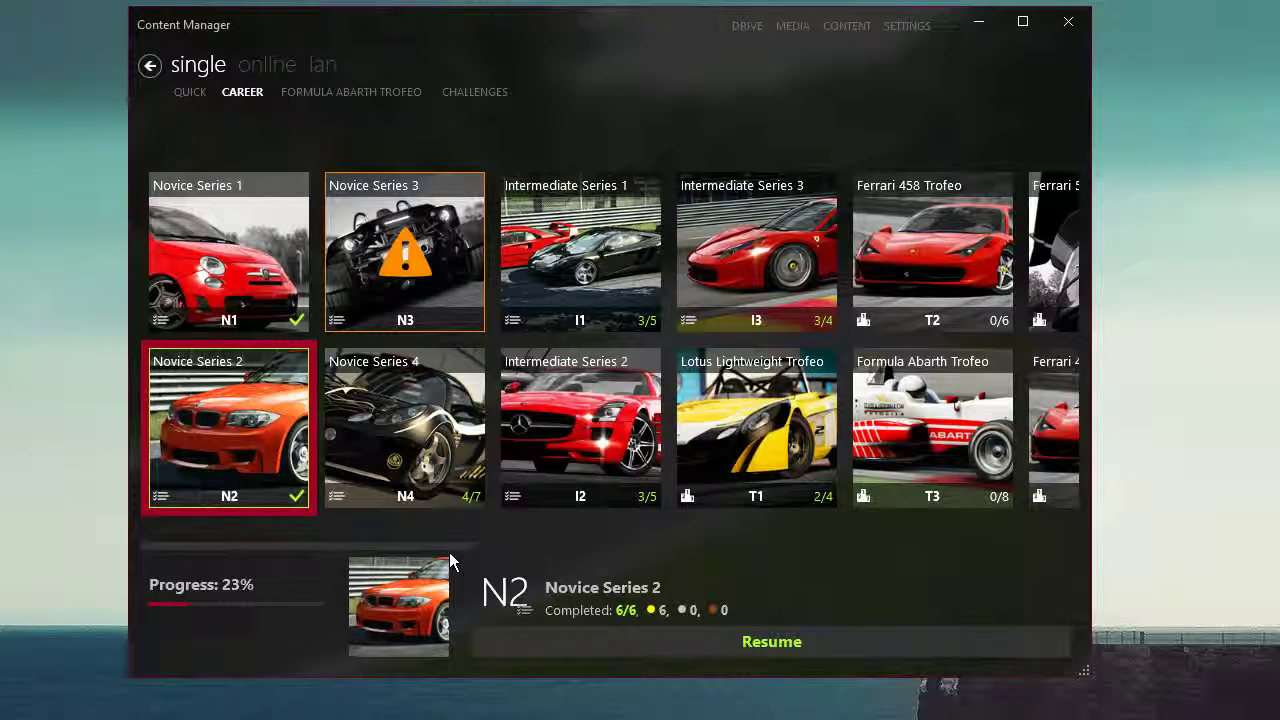
pyautogui.hscroll(3, 475, 550)
pyautogui.hscroll(-3, 369, 540)
pyautogui.click(647, 644)
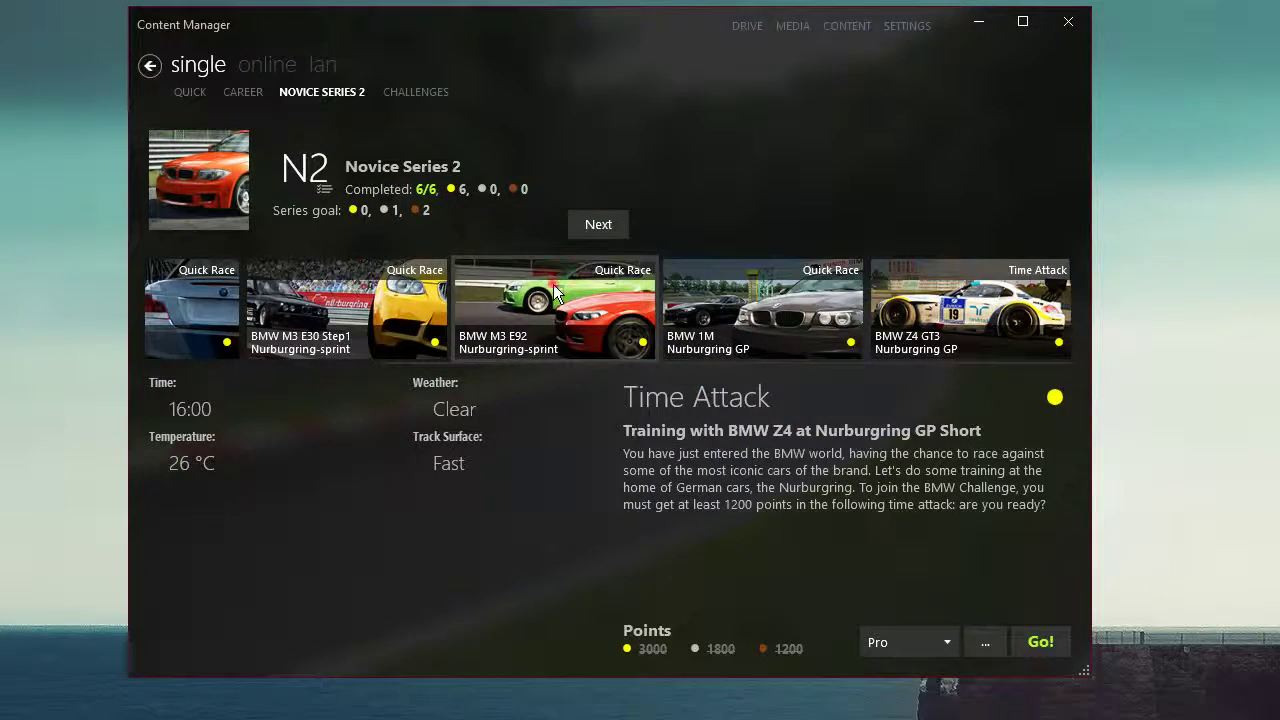
# - Look through the Novice Series 2 events up to the last and back to the first, and return to the career overview
pyautogui.press('Right')
pyautogui.press('Right')
pyautogui.press('Right')
pyautogui.press('Right')
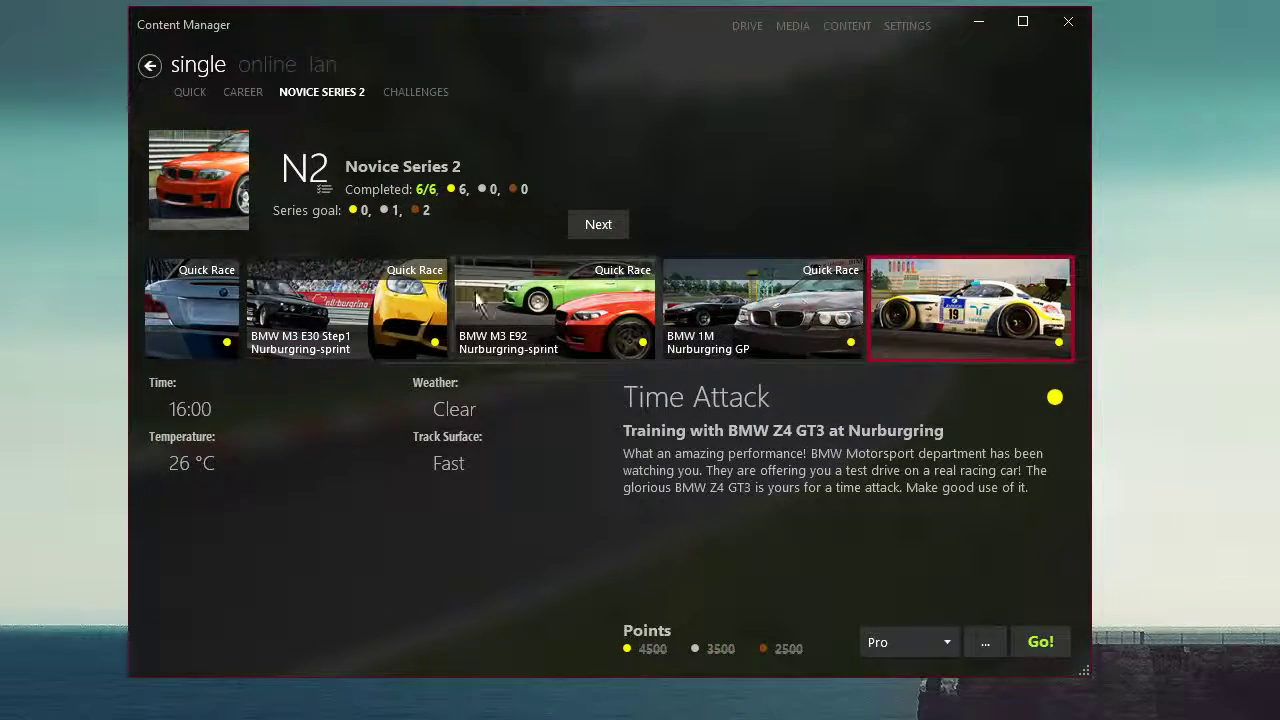
pyautogui.press('Left')
pyautogui.press('Left')
pyautogui.press('Left')
pyautogui.press('Left')
pyautogui.press('Left')
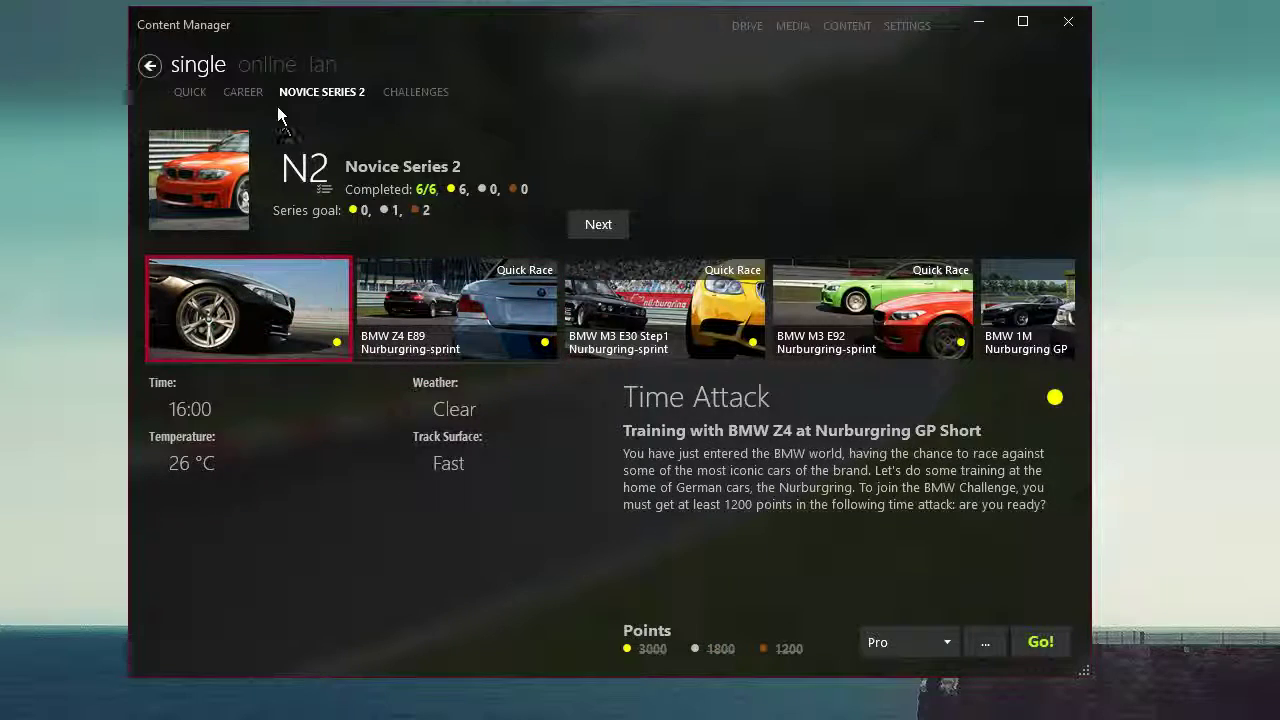
pyautogui.press('BackSpace')
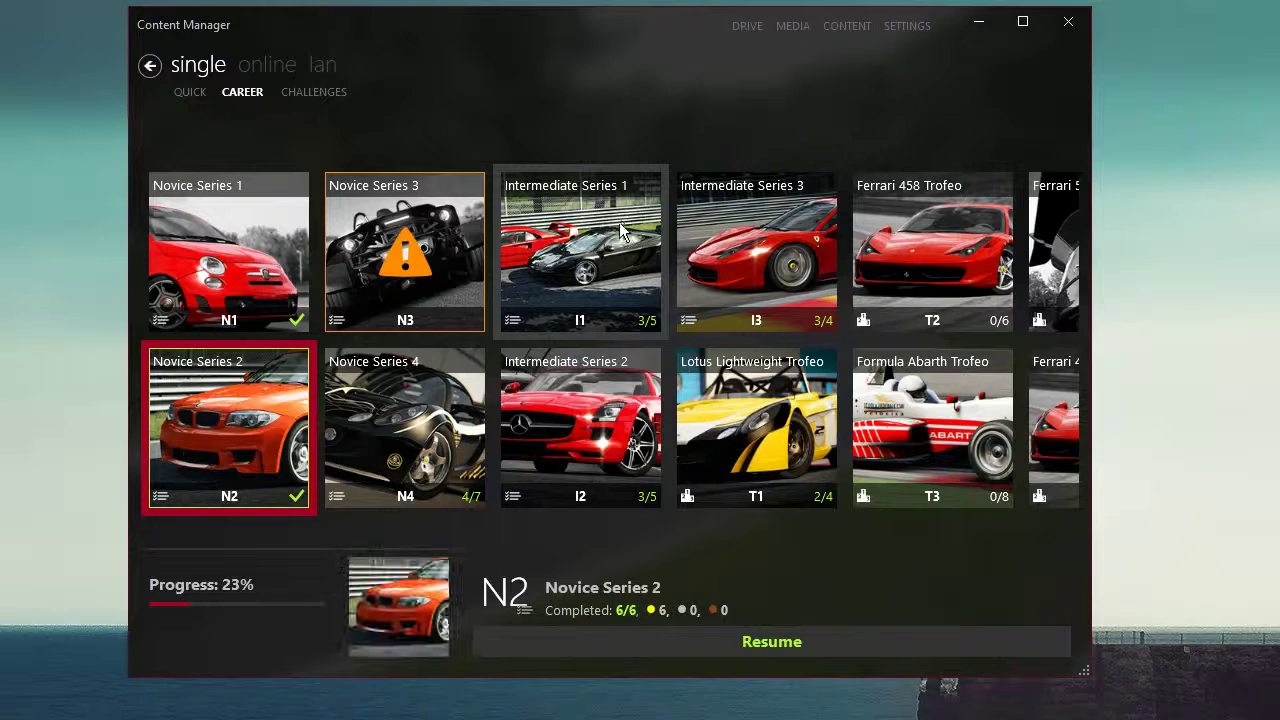
# - Open the Lotus Lightweight Trofeo series, look through its races and move on to the following series
pyautogui.click(737, 430)
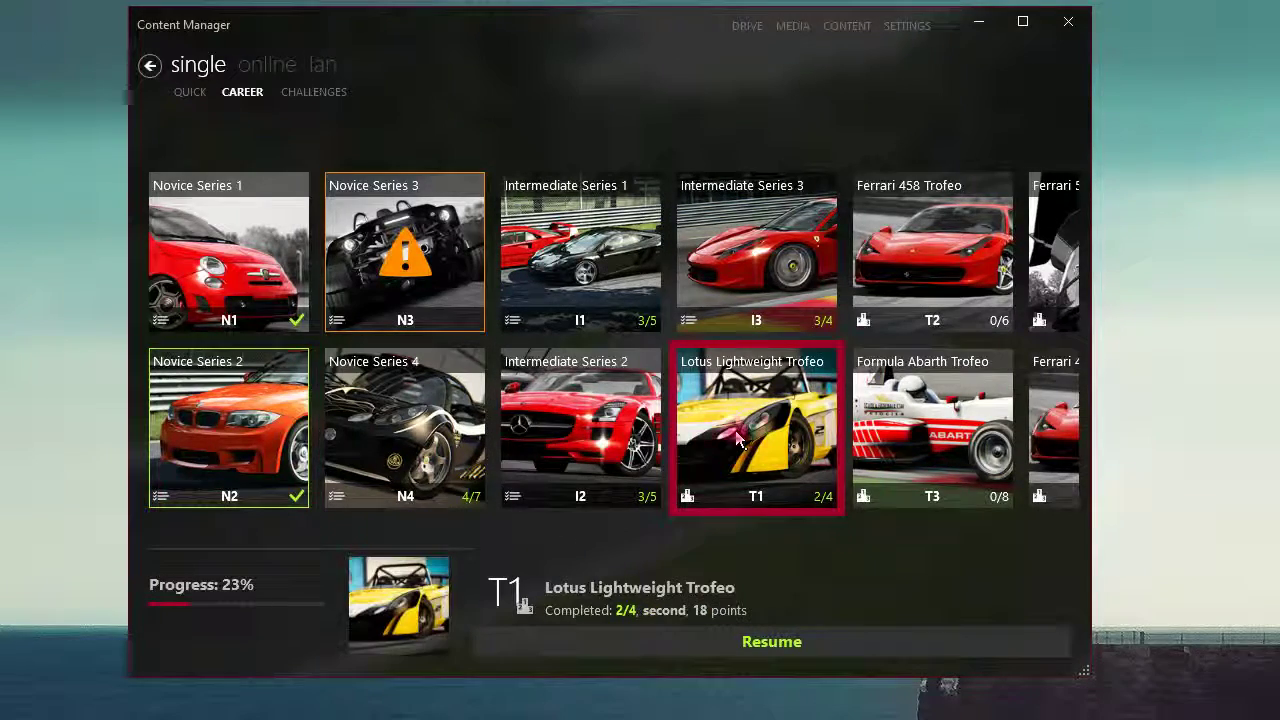
pyautogui.doubleClick(737, 430)
pyautogui.press('Left')
pyautogui.press('Right')
pyautogui.press('Right')
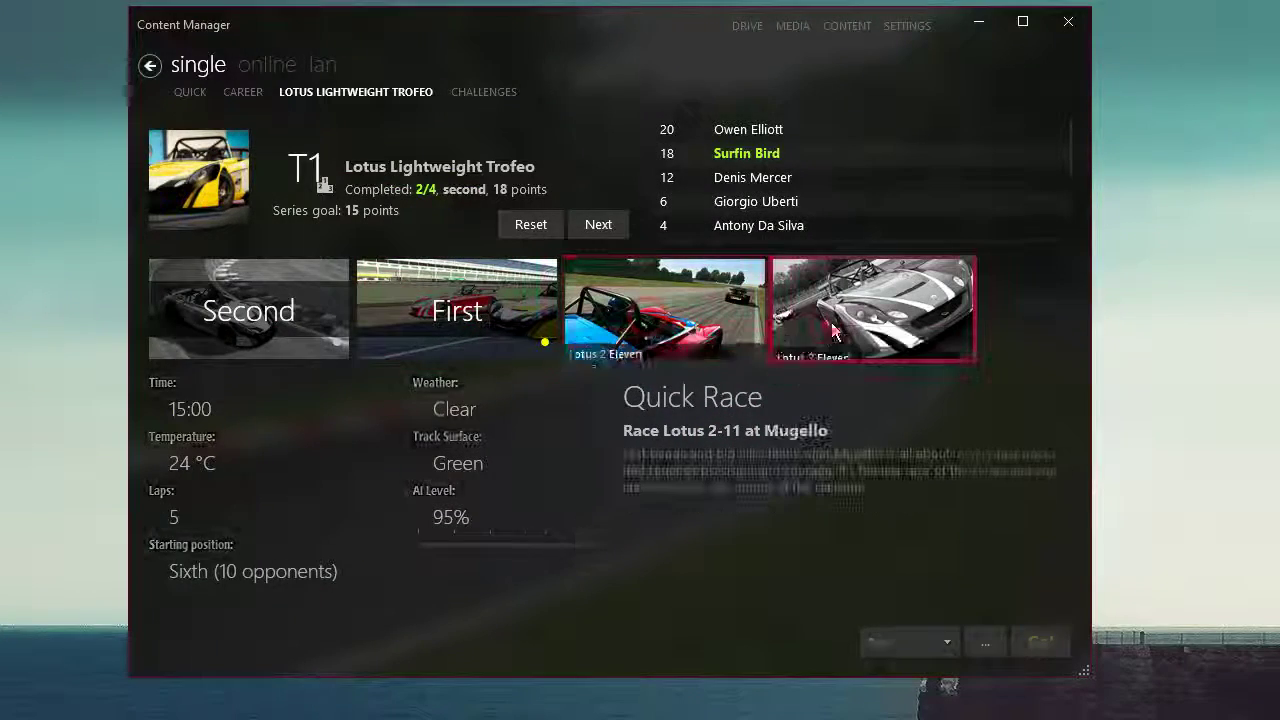
pyautogui.click(603, 225)
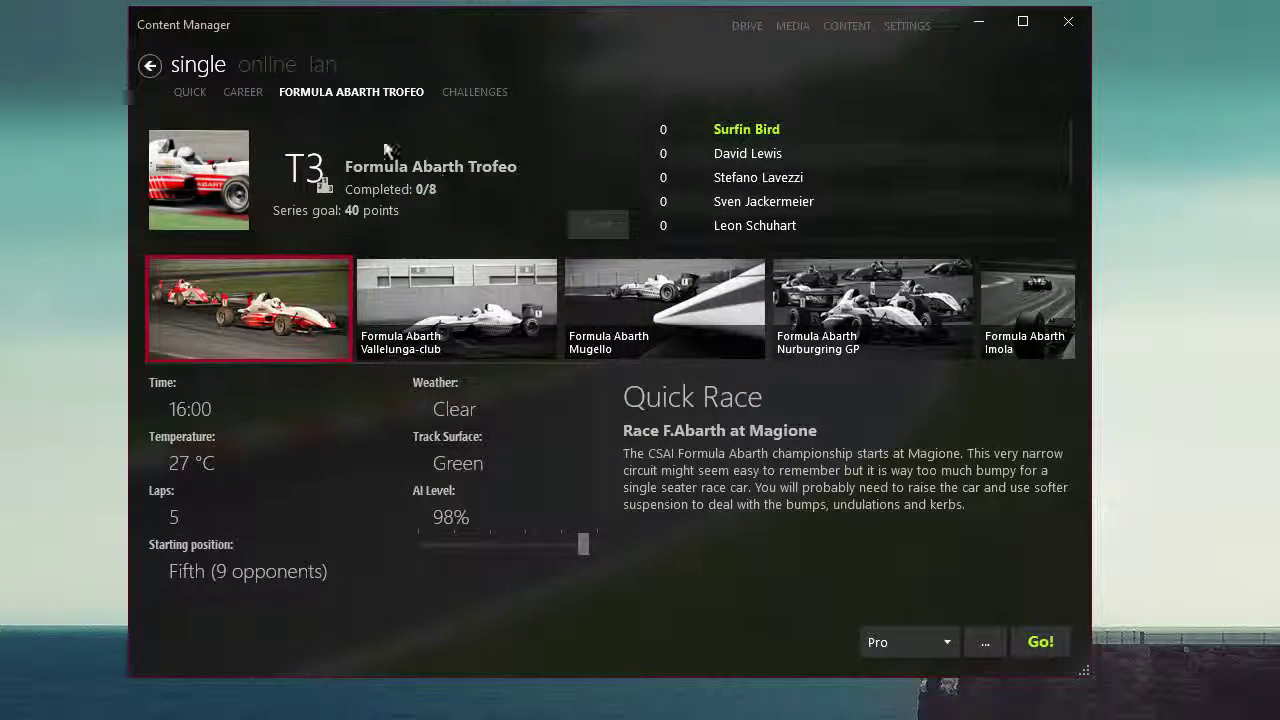
# - List all online servers and choose the Lotus Exige Scura on the EL Bandito's realistic trackday server
pyautogui.click(267, 72)
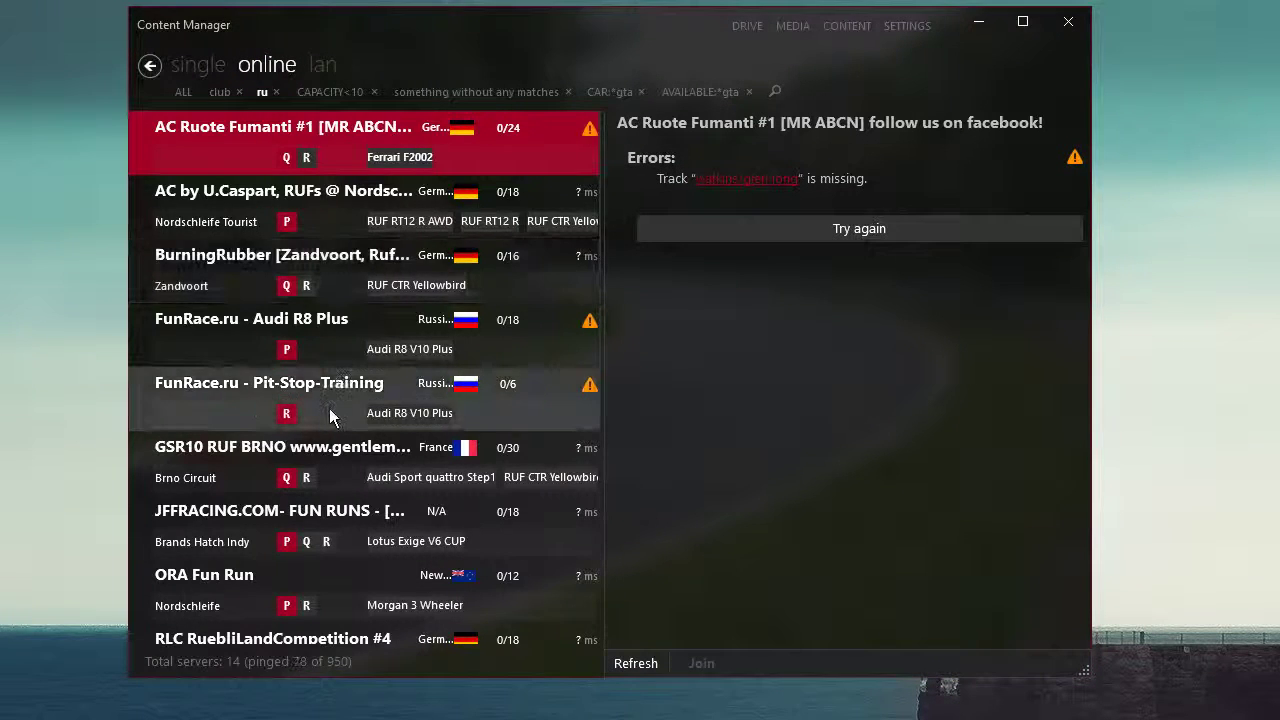
pyautogui.click(181, 97)
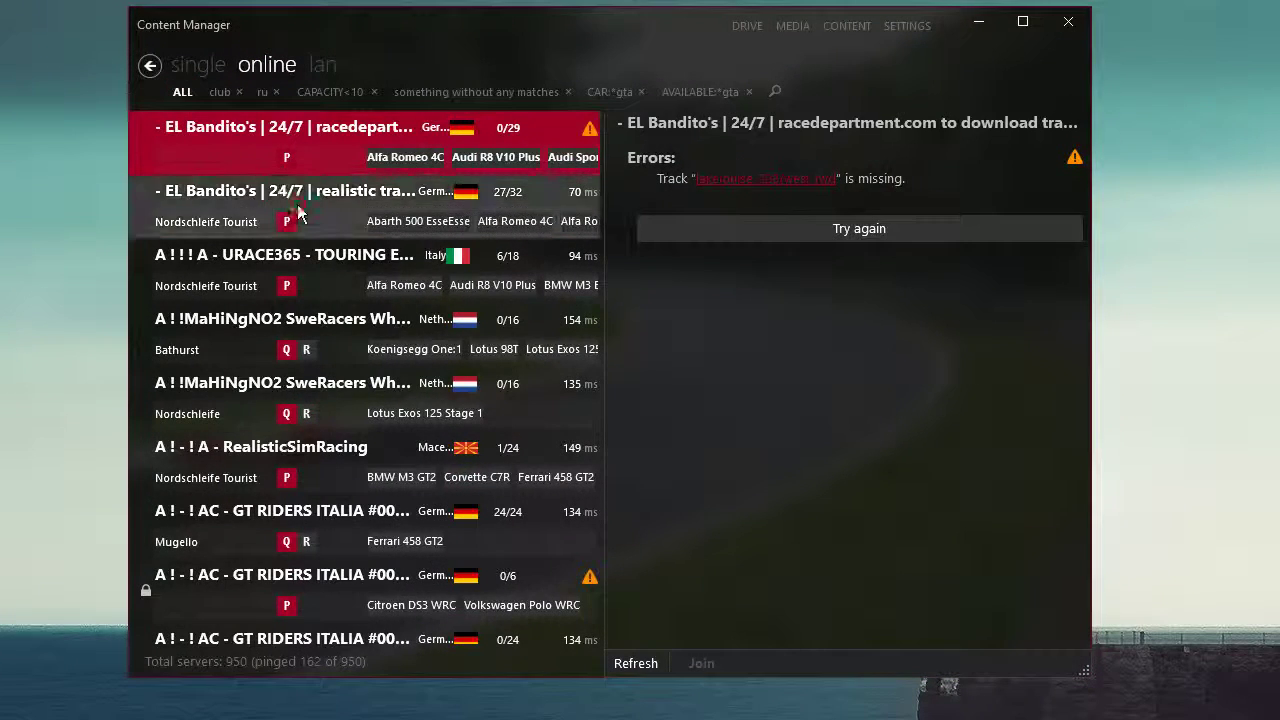
pyautogui.click(296, 212)
pyautogui.click(1019, 318)
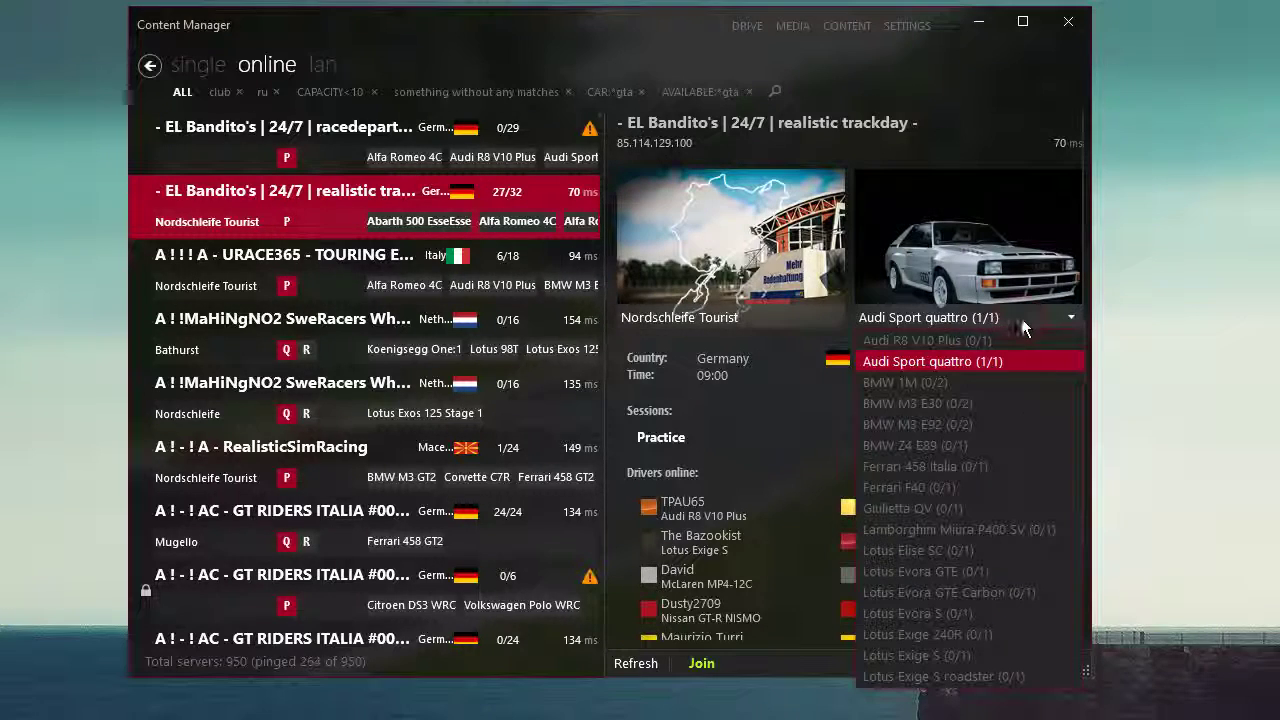
pyautogui.scroll(-2, 1005, 494)
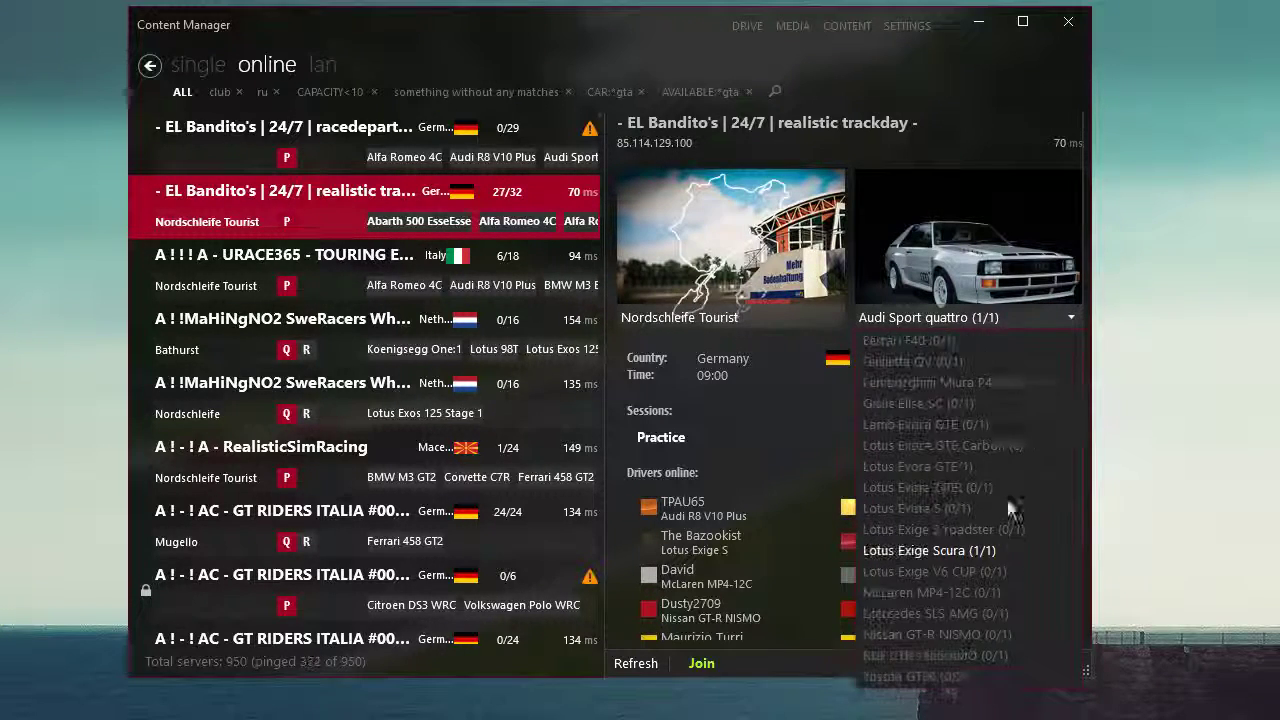
pyautogui.click(1001, 554)
pyautogui.scroll(-2, 955, 510)
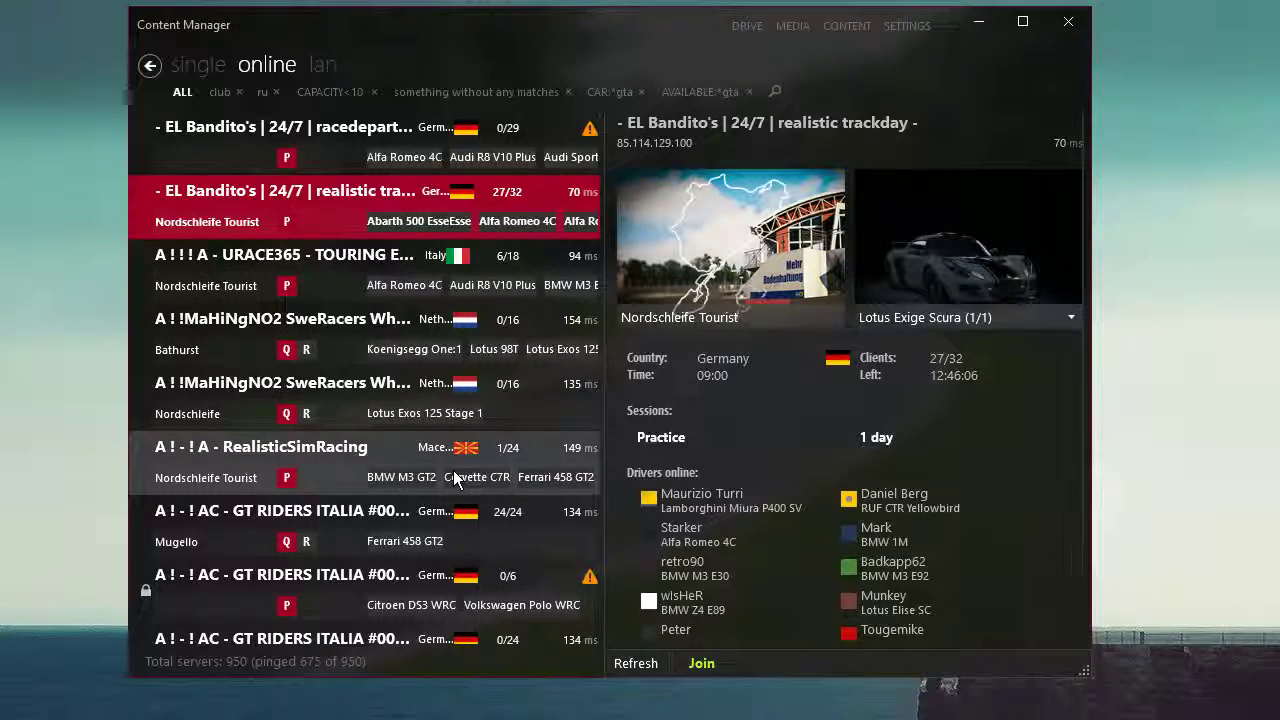
# - View the details of the SweRacers Wheely FuN at Nordschleife server and the RealisticSimRacing server
pyautogui.click(440, 420)
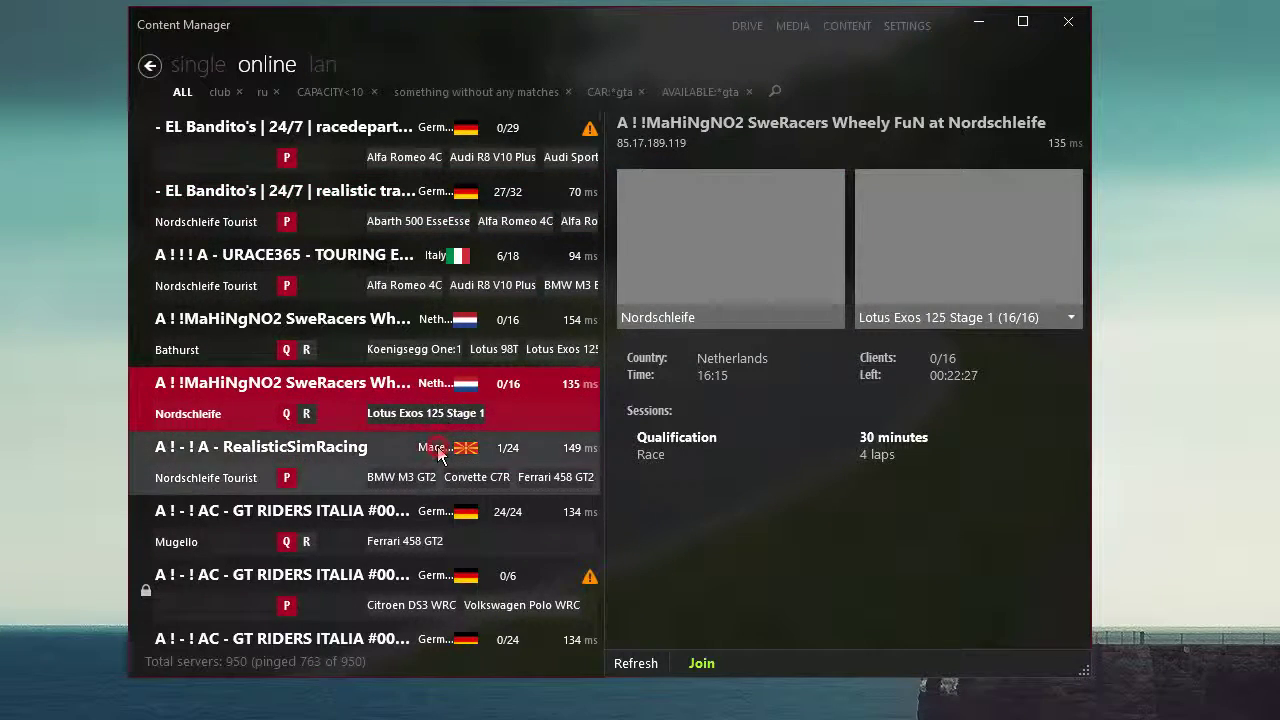
pyautogui.click(445, 455)
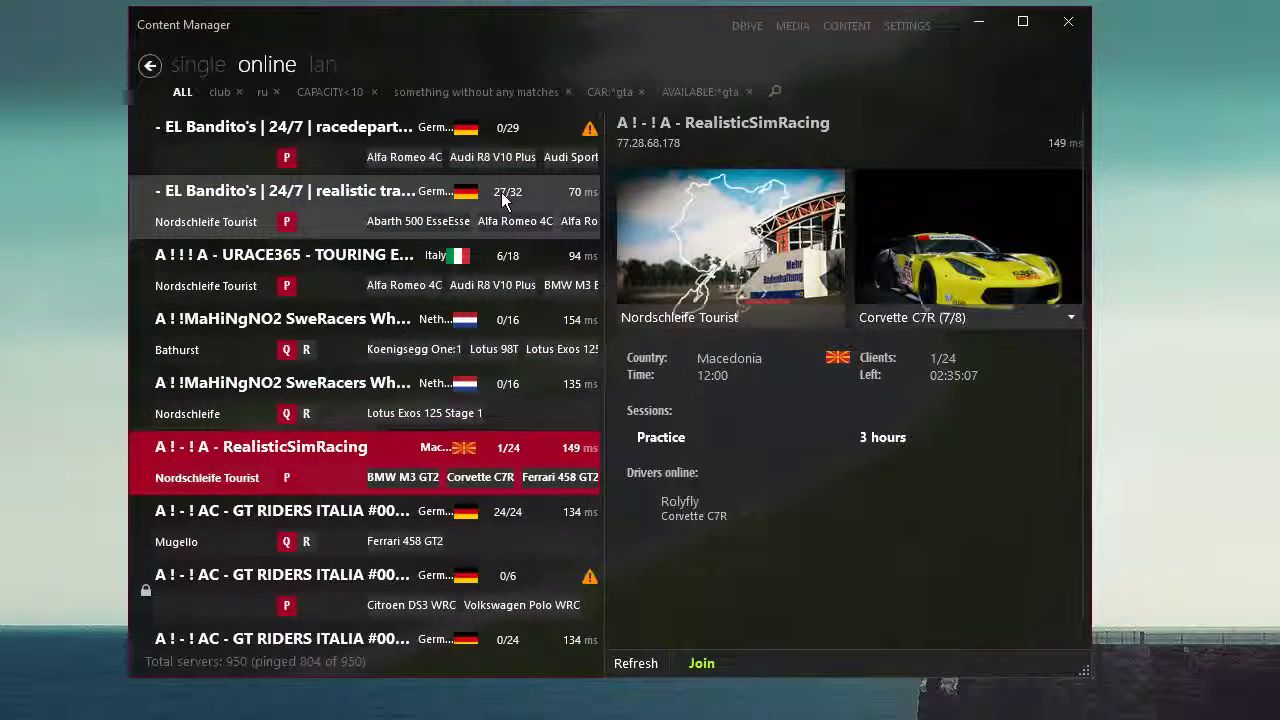
# - List the LAN servers and view the details of AC_Booking With Pickup and AC_Server Without Pickup
pyautogui.click(327, 66)
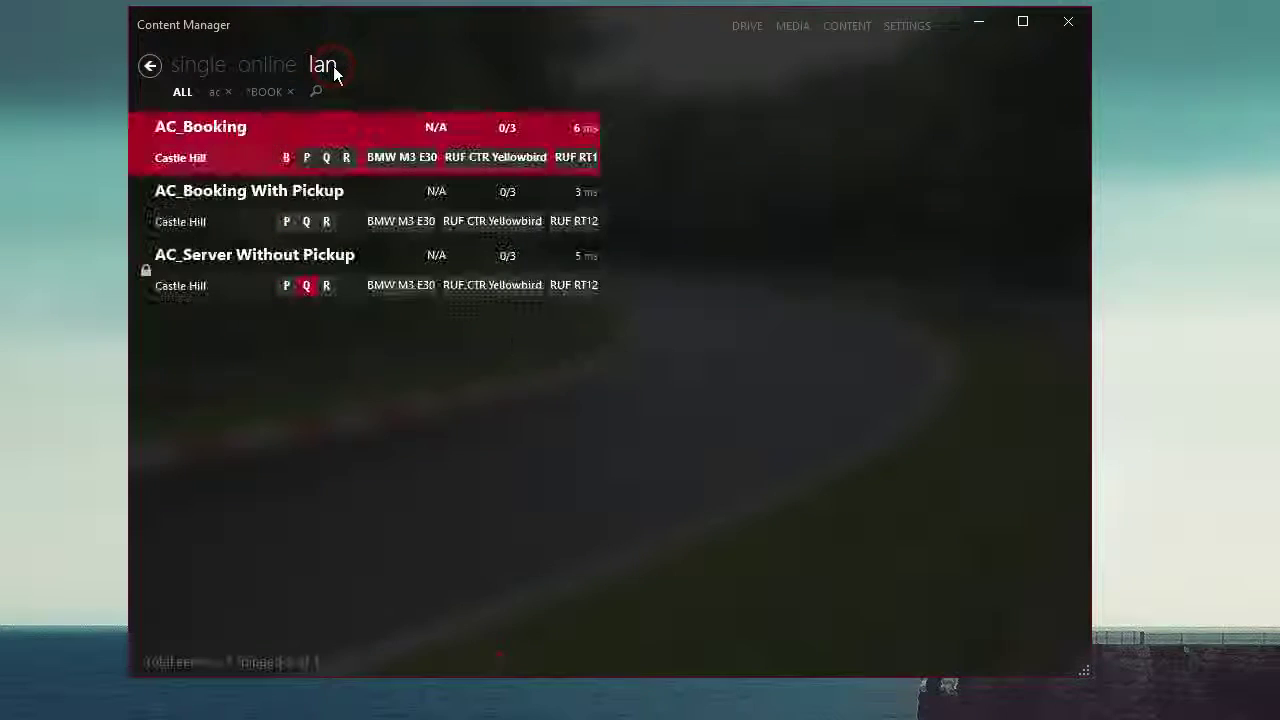
pyautogui.click(449, 194)
pyautogui.click(456, 267)
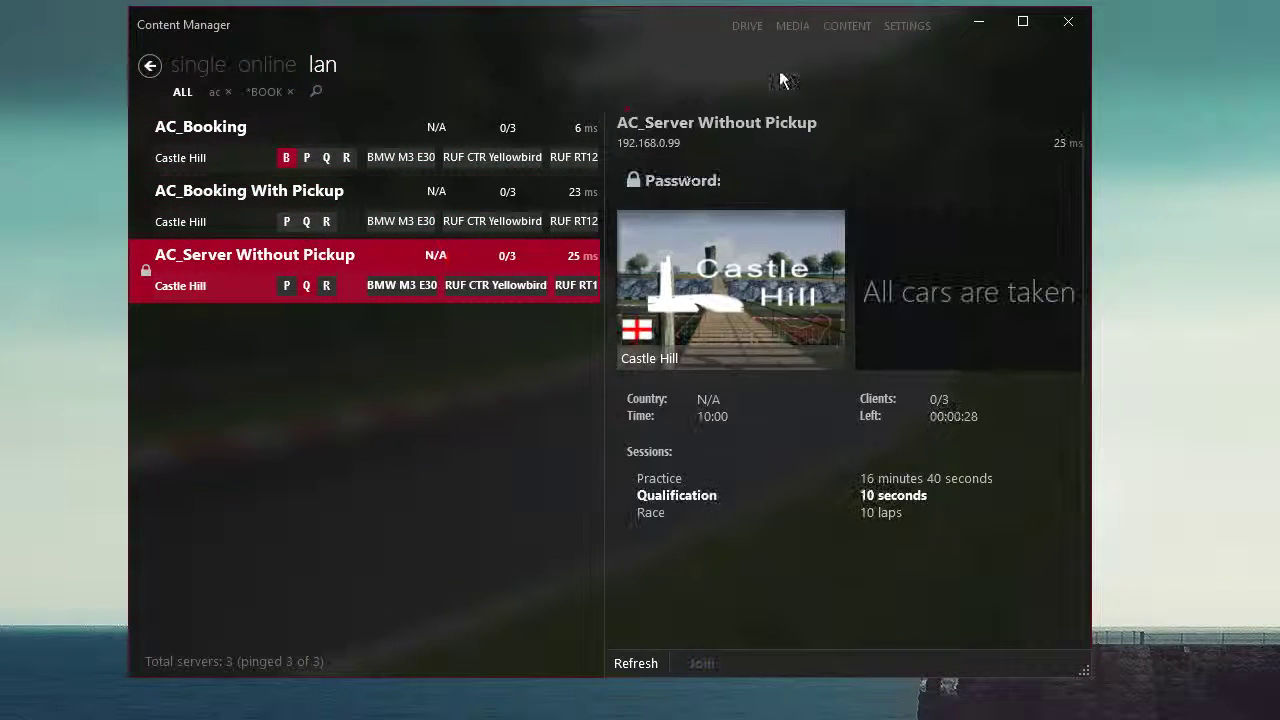
# - View the saved replays and move on to the car library in the content section
pyautogui.click(795, 30)
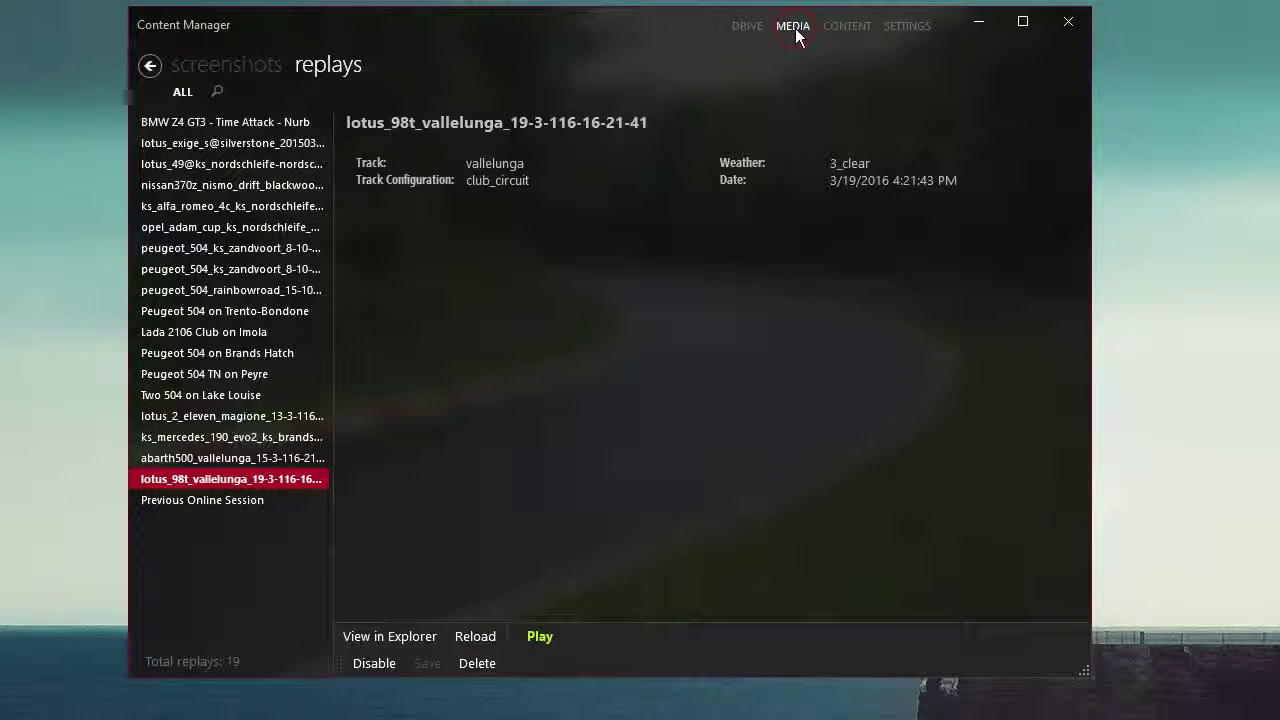
pyautogui.click(849, 30)
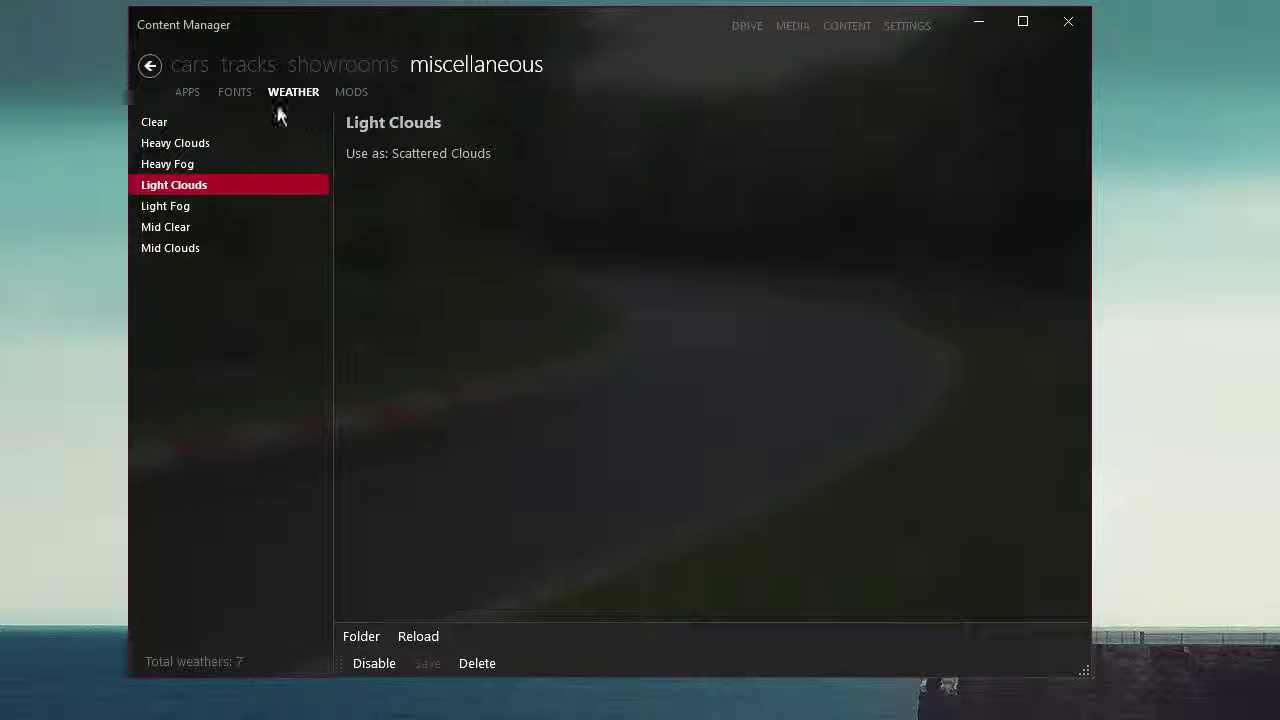
pyautogui.click(207, 66)
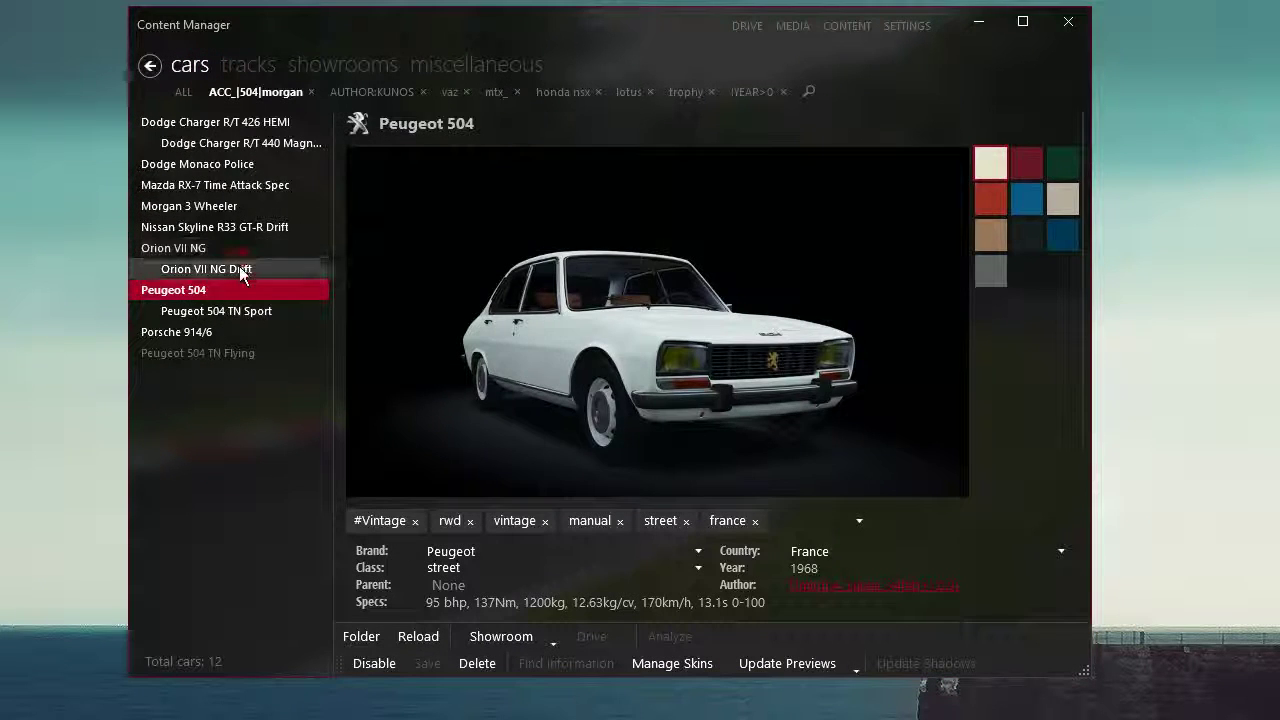
# - View the Orion VII NG Drift and Orion VII NG, and preview the Nissan Skyline R33 GT-R Drift in its patterned, black and blue skins
pyautogui.click(239, 268)
pyautogui.click(239, 248)
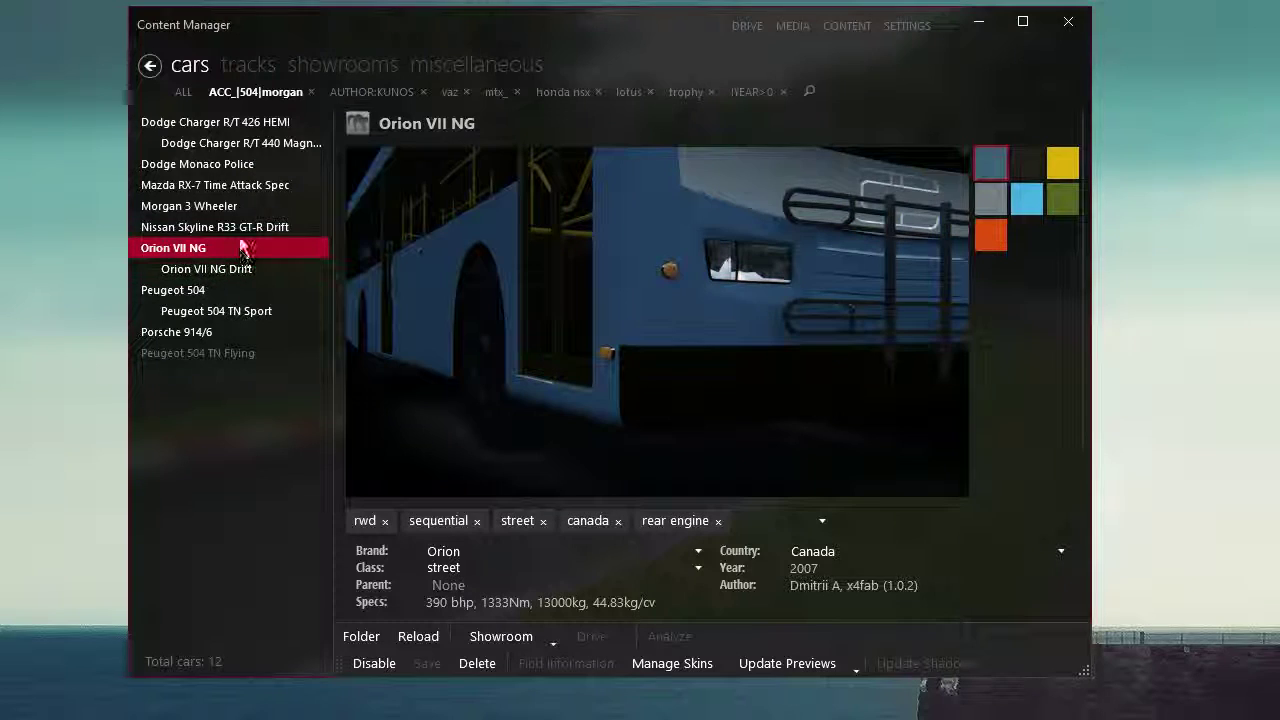
pyautogui.click(239, 228)
pyautogui.click(991, 198)
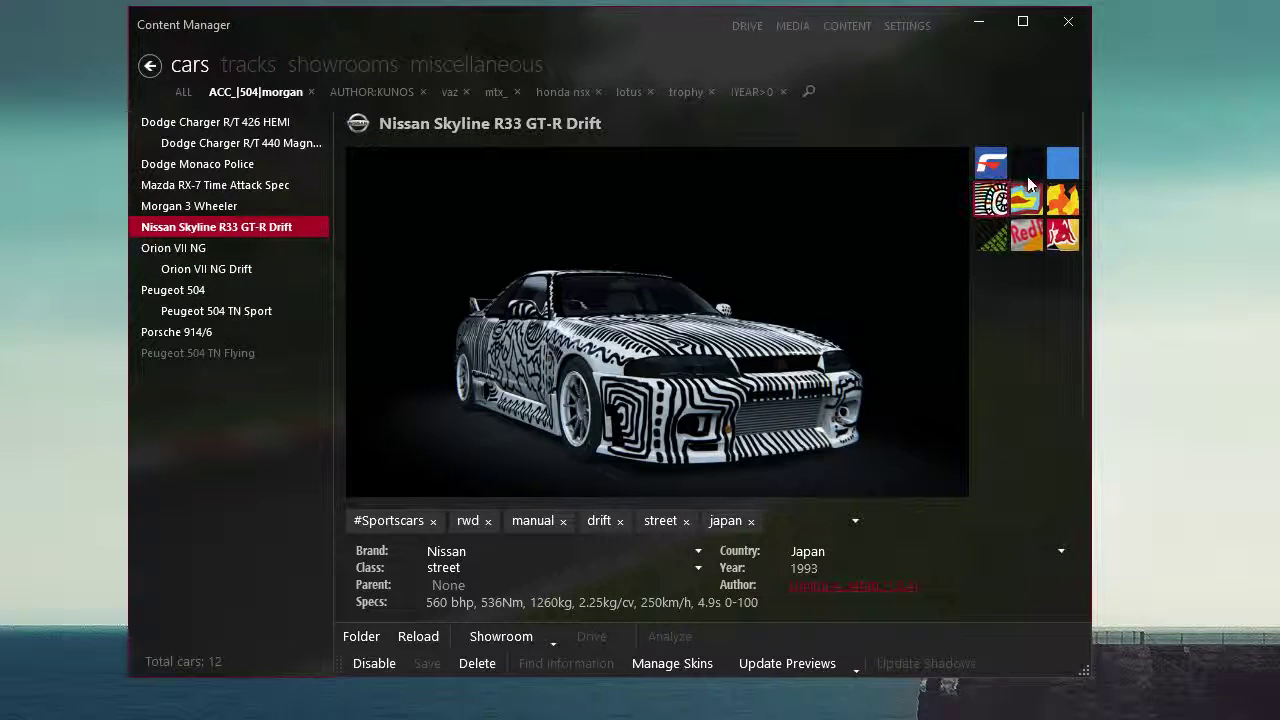
pyautogui.click(1026, 162)
pyautogui.click(1063, 170)
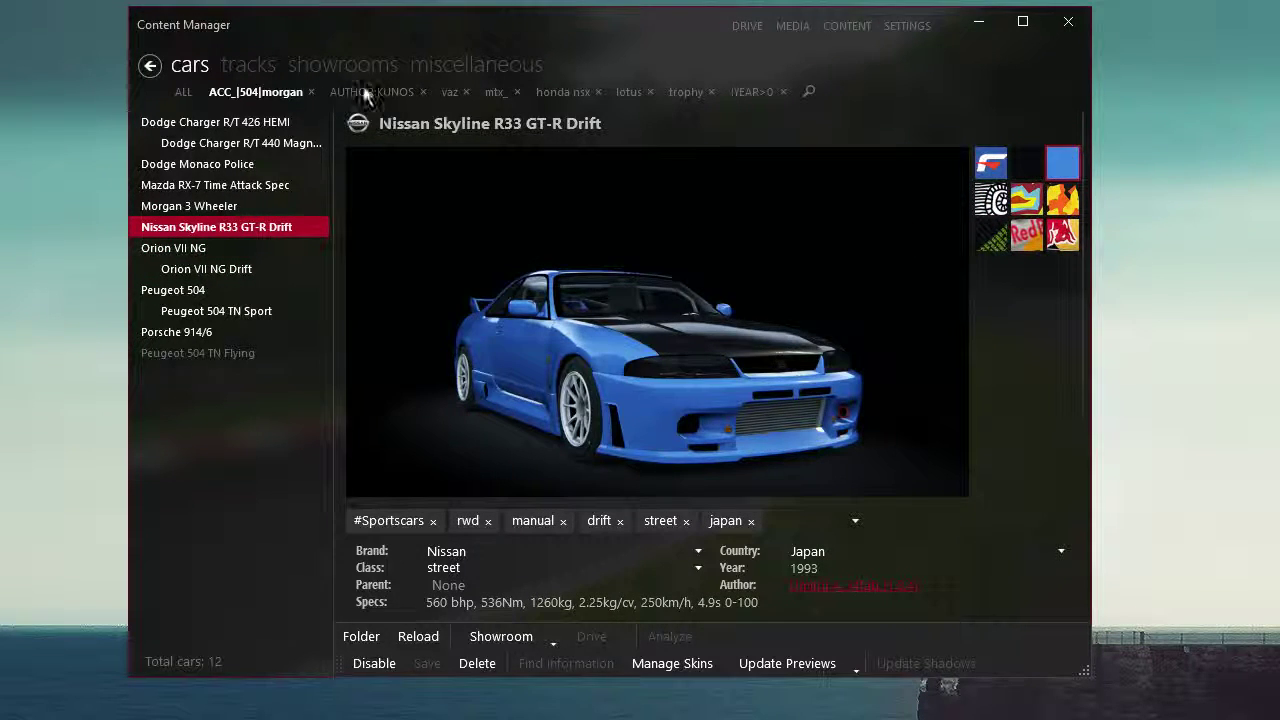
# - Filter the cars by AUTHOR:KUNOS and read the description of the Lotus Elise SC Step2
pyautogui.click(366, 93)
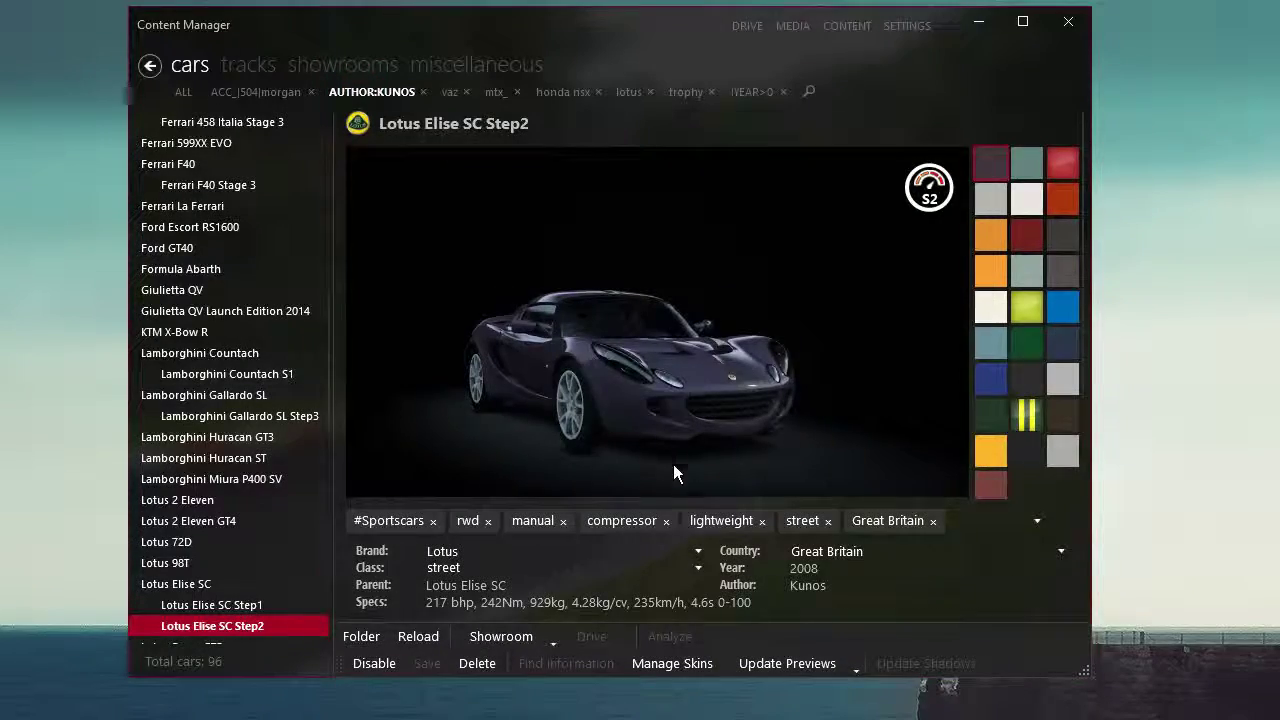
pyautogui.scroll(-5, 673, 466)
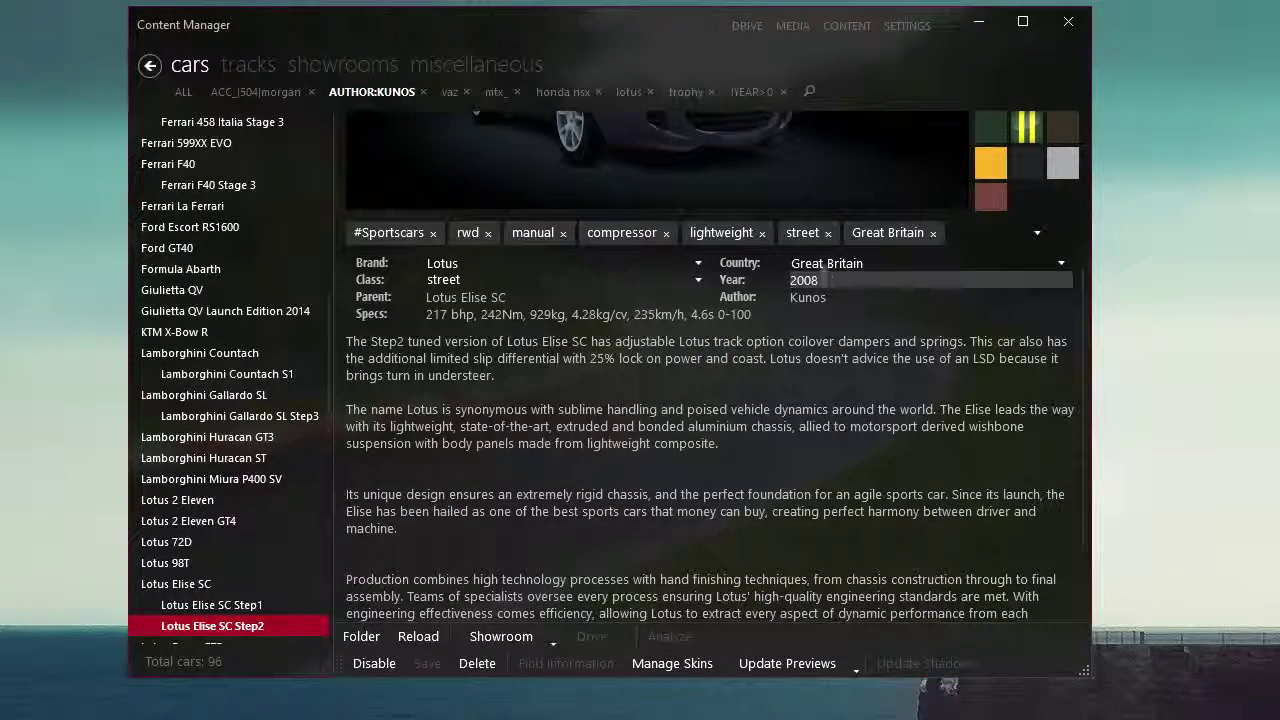
# - Recalculate the Lotus Elise SC Step2's power and torque curves using data only with 20% transmission loss, and discard the change
pyautogui.click(447, 312)
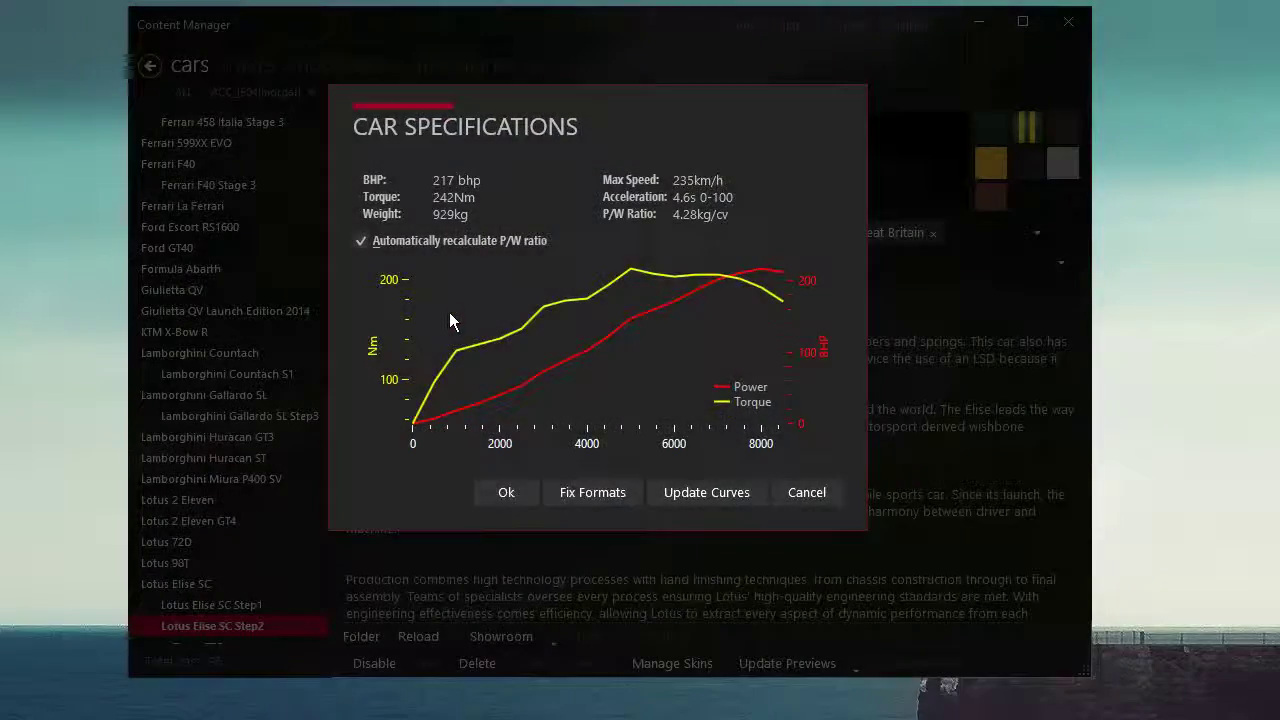
pyautogui.click(743, 496)
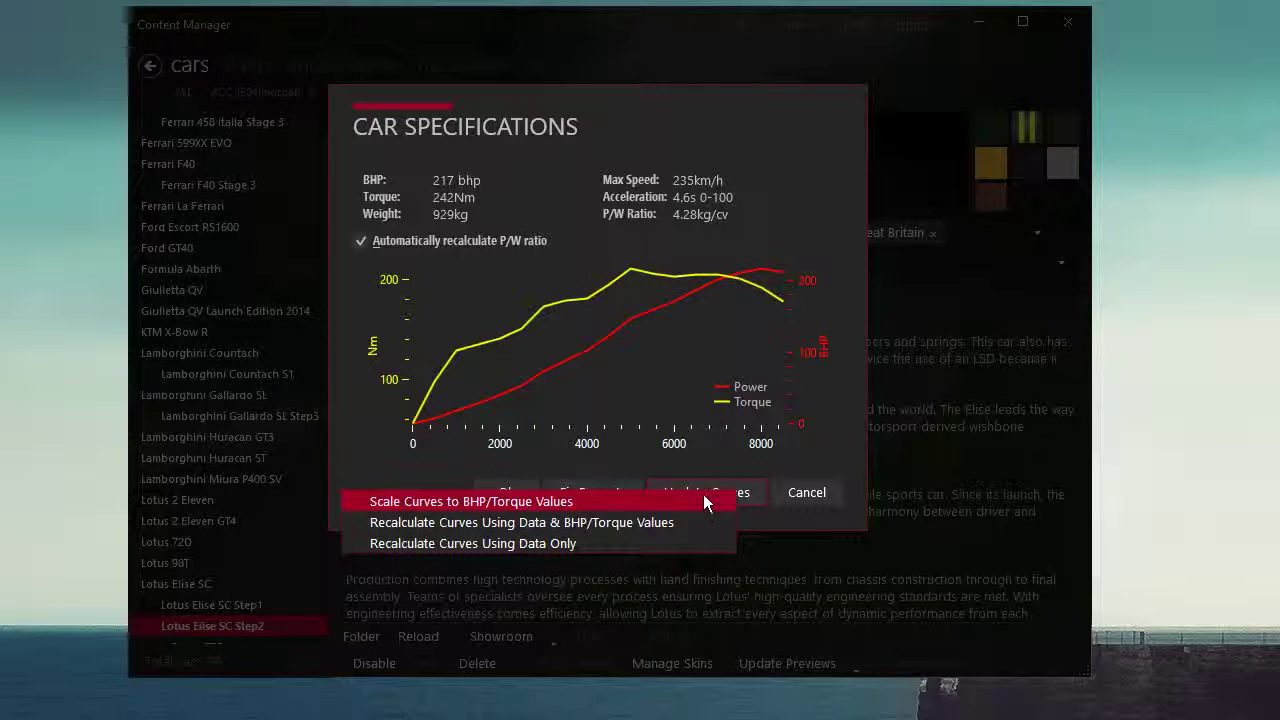
pyautogui.click(697, 545)
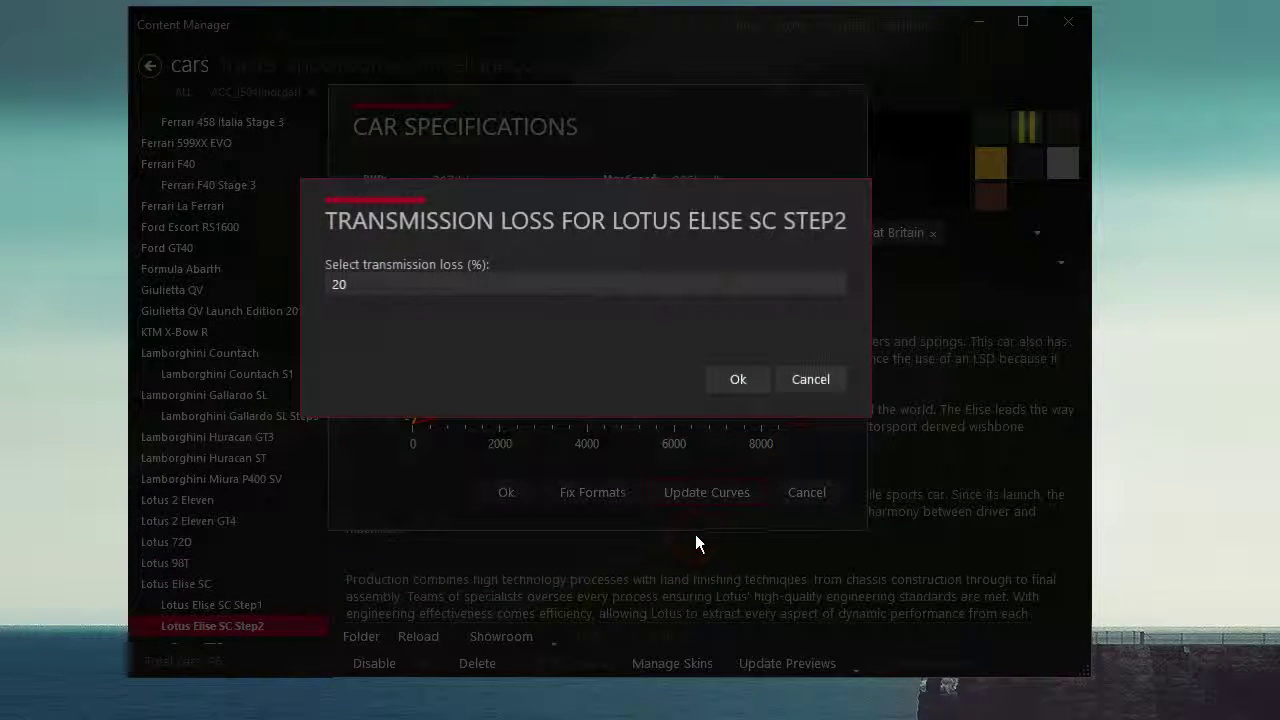
pyautogui.click(739, 377)
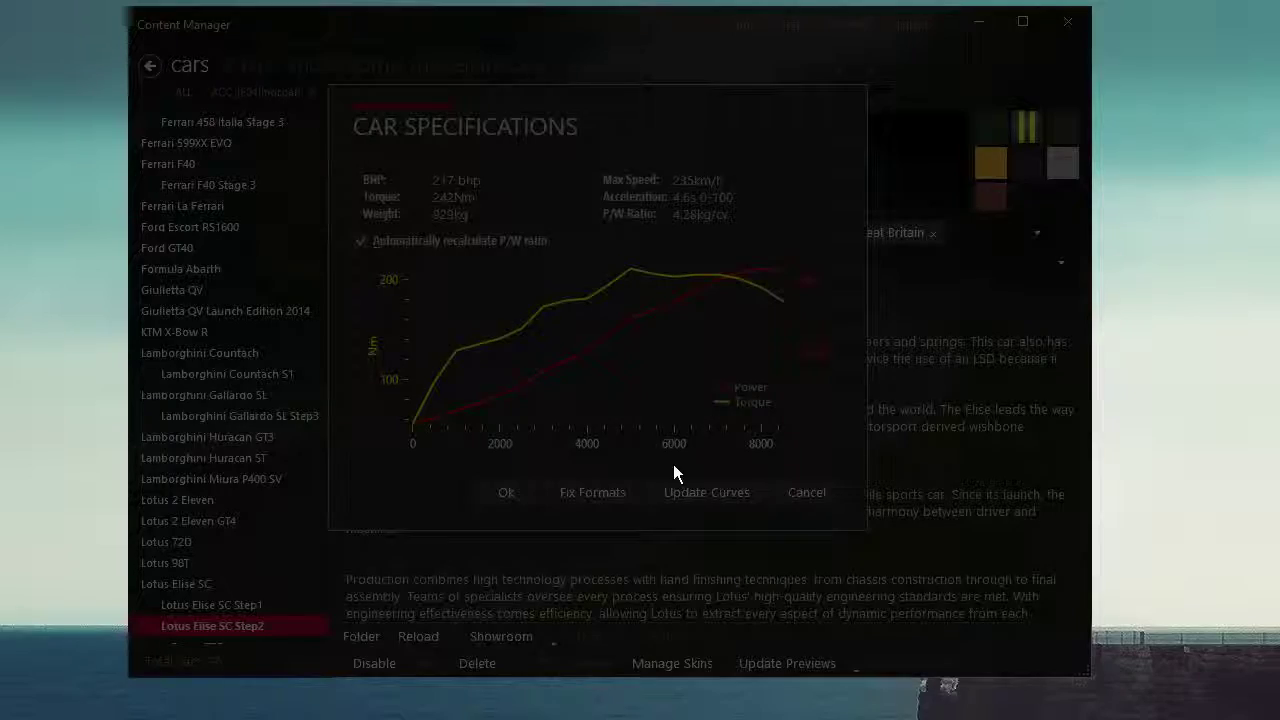
pyautogui.click(660, 328)
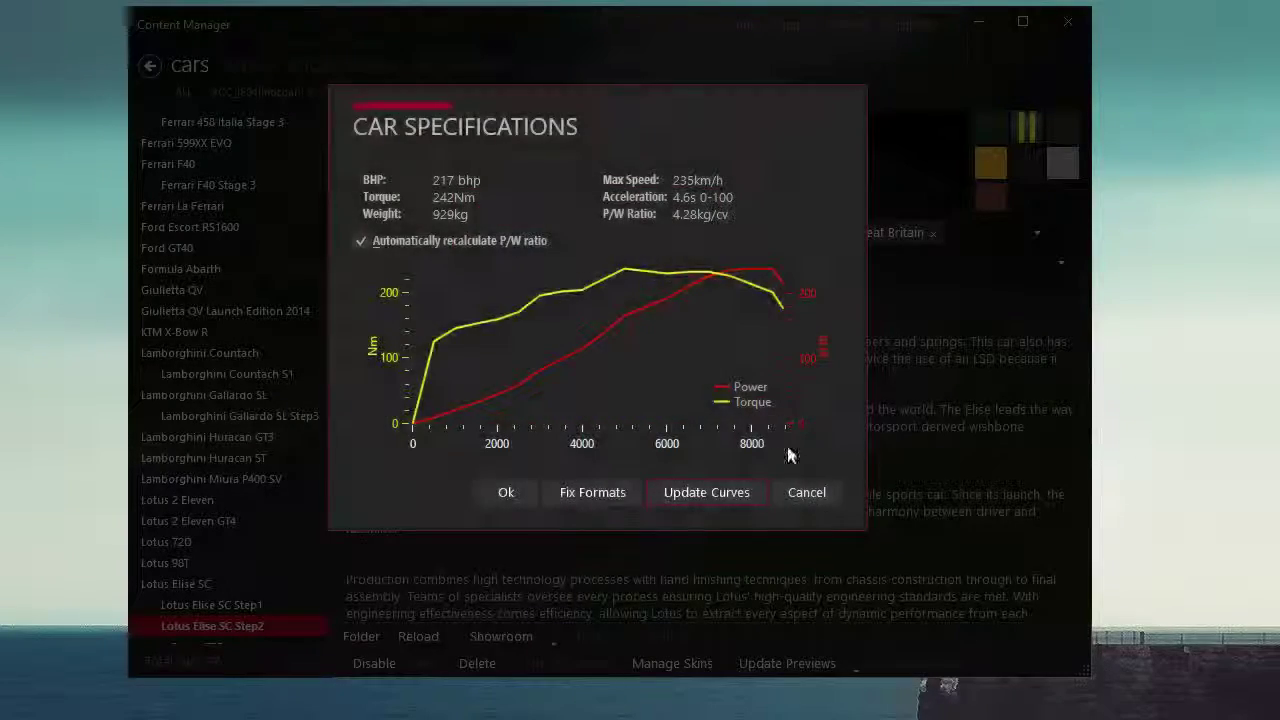
pyautogui.click(807, 500)
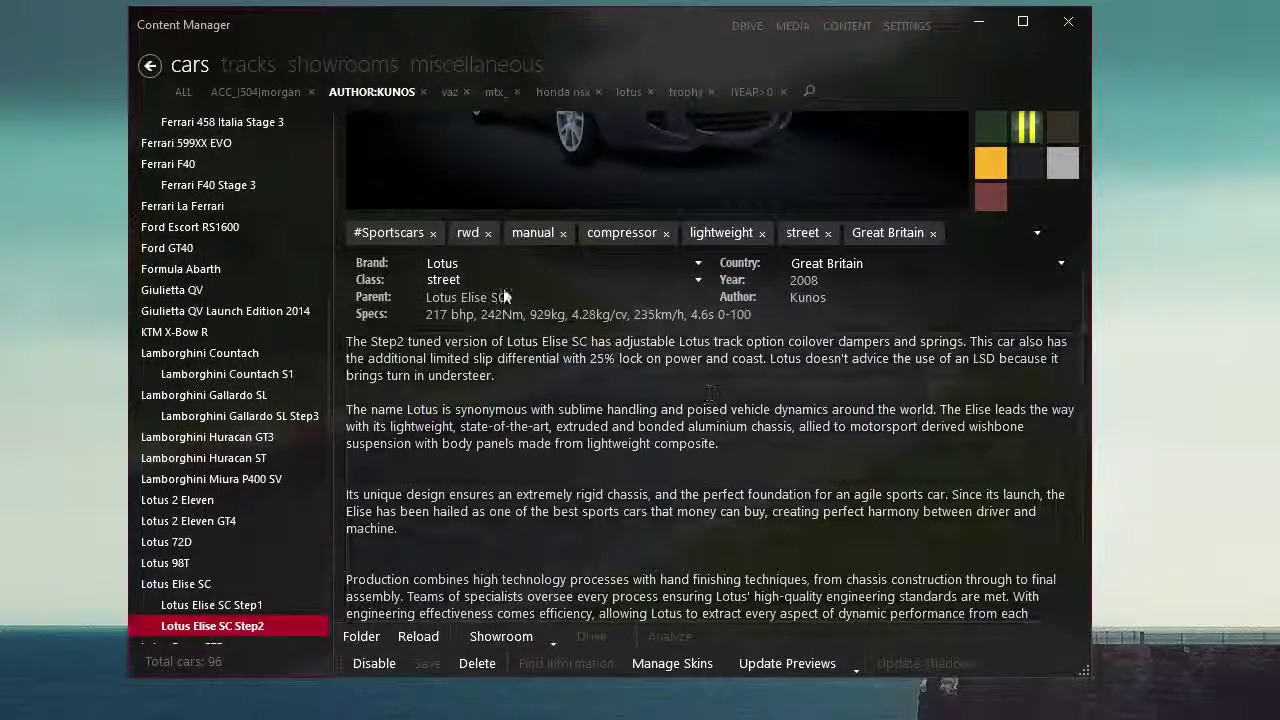
# - Check the class field of the Lotus Elise SC Step2 and return to the car's preview image
pyautogui.click(699, 285)
pyautogui.click(699, 281)
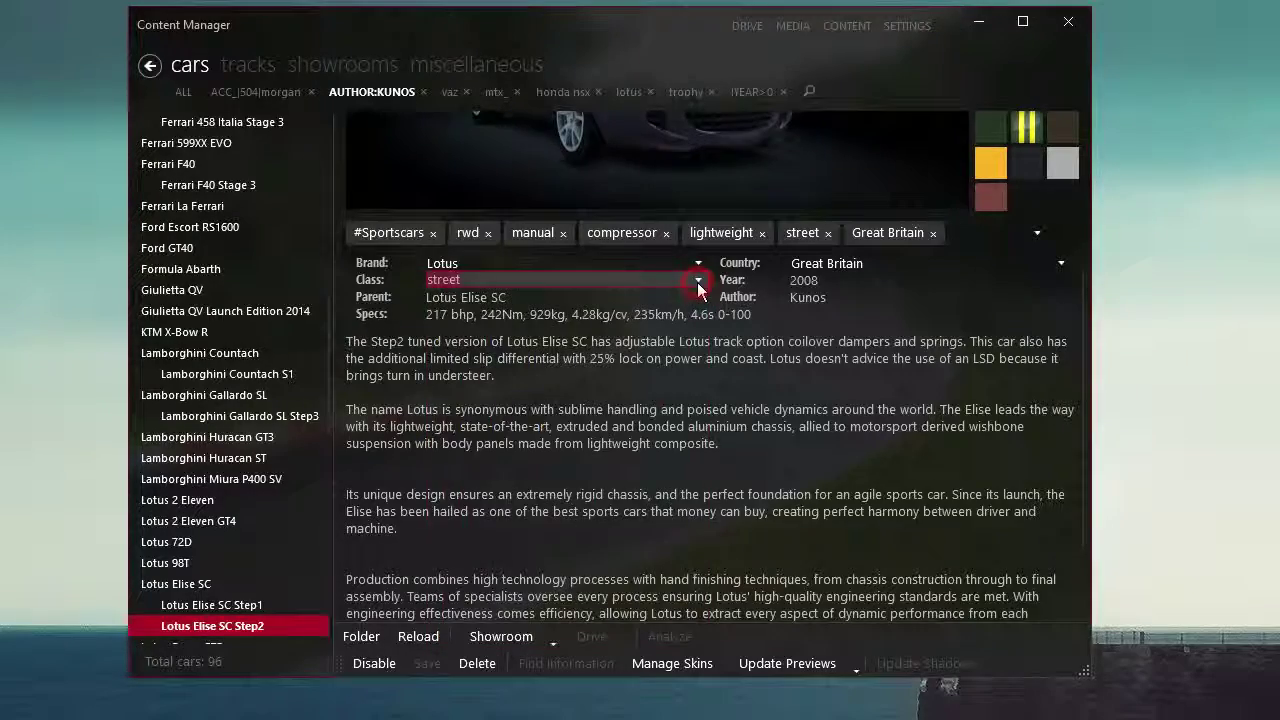
pyautogui.scroll(-1, 777, 472)
pyautogui.scroll(3, 777, 472)
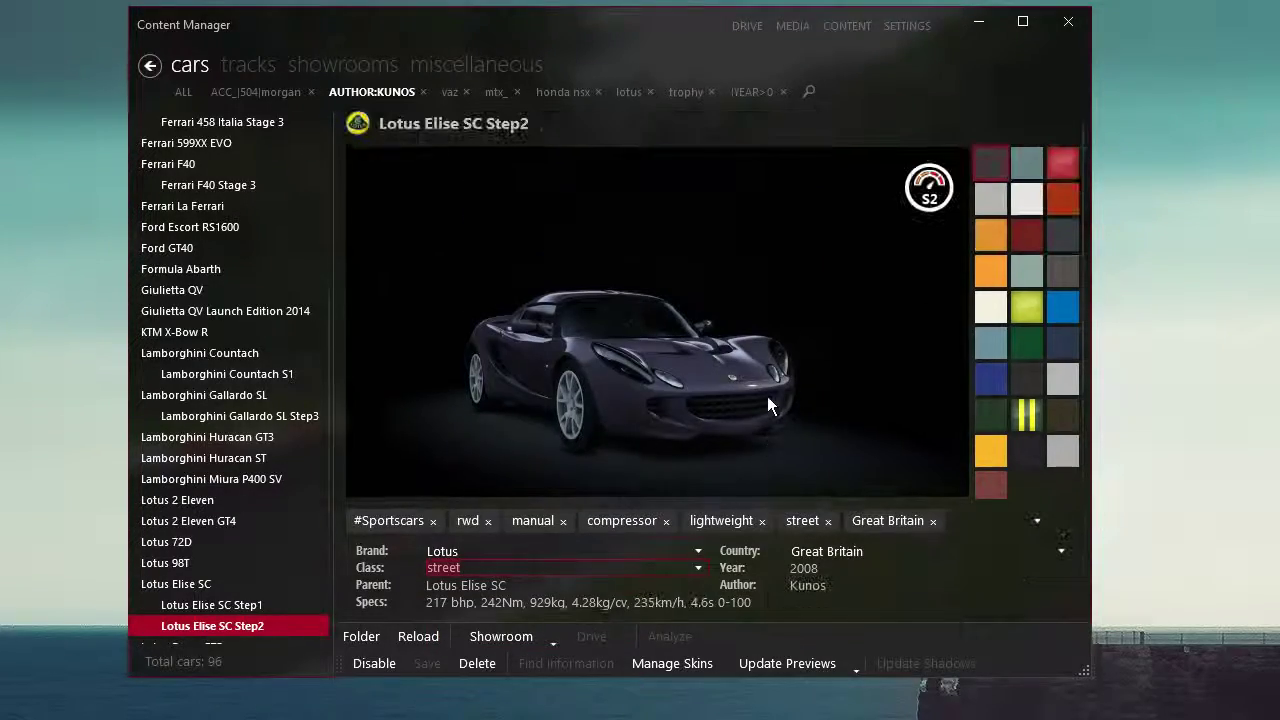
# - Look at the upgrade icon editor and library and the brand badge choices for the Lotus Elise SC Step2, cancelling both
pyautogui.click(930, 188)
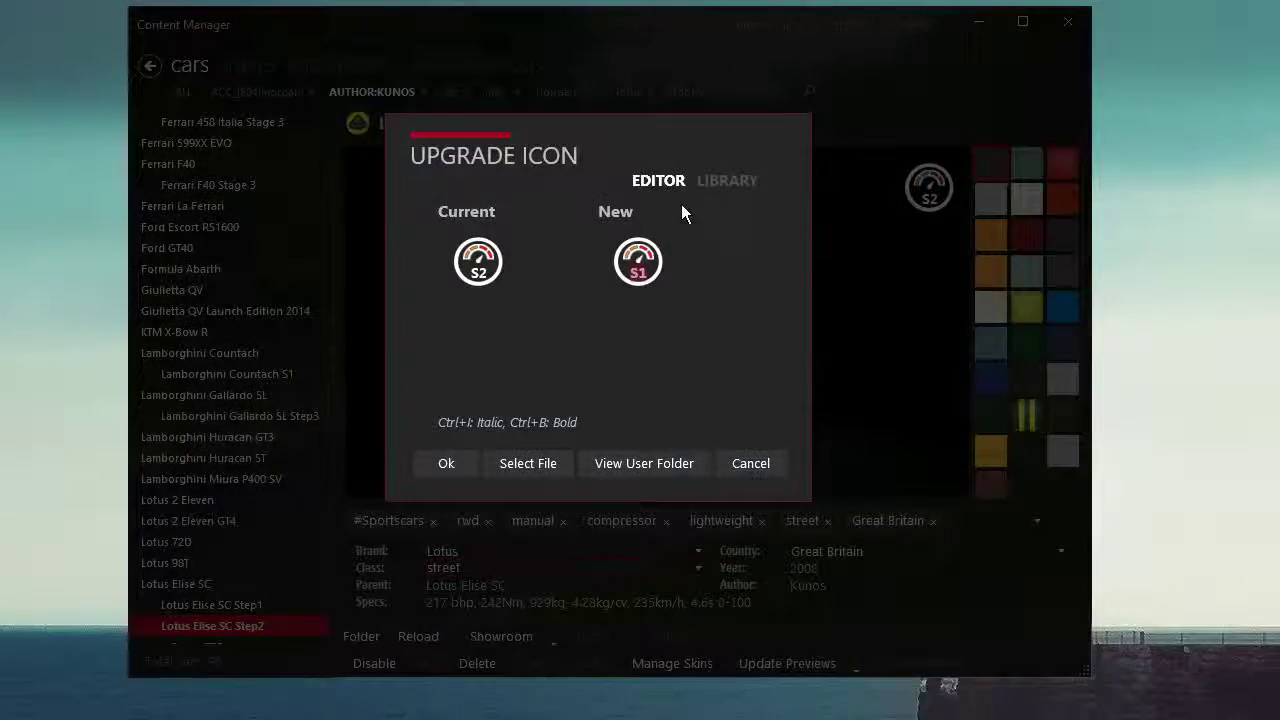
pyautogui.click(712, 182)
pyautogui.click(659, 182)
pyautogui.click(751, 463)
pyautogui.click(369, 123)
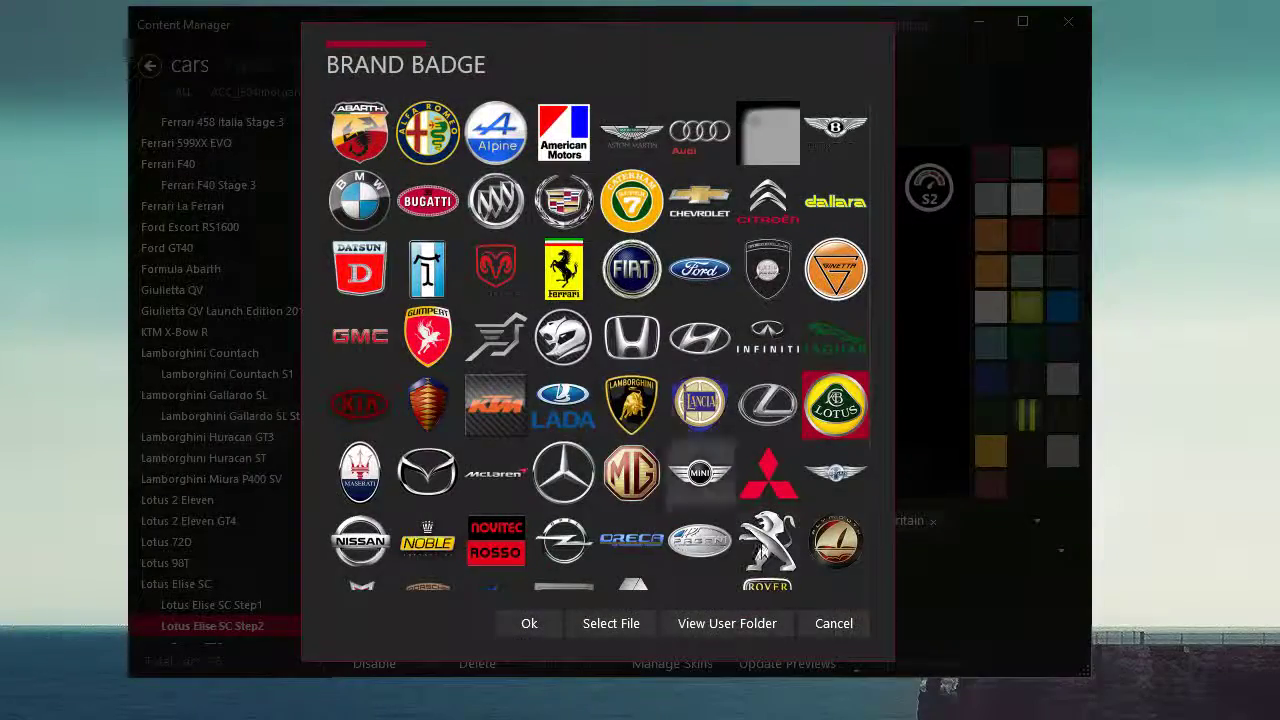
pyautogui.click(831, 620)
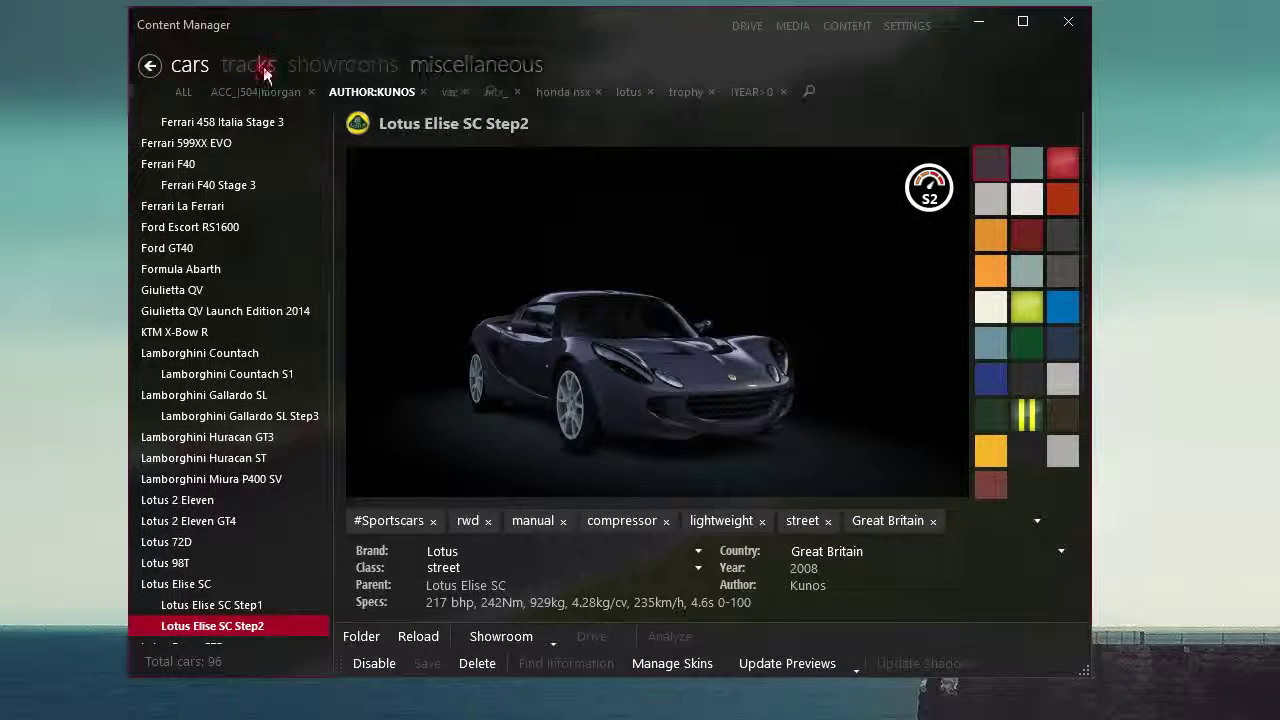
# - Look through the three Nordschleife layouts in the track library and filter the tracks by LENGTH>10000
pyautogui.click(252, 66)
pyautogui.click(1035, 173)
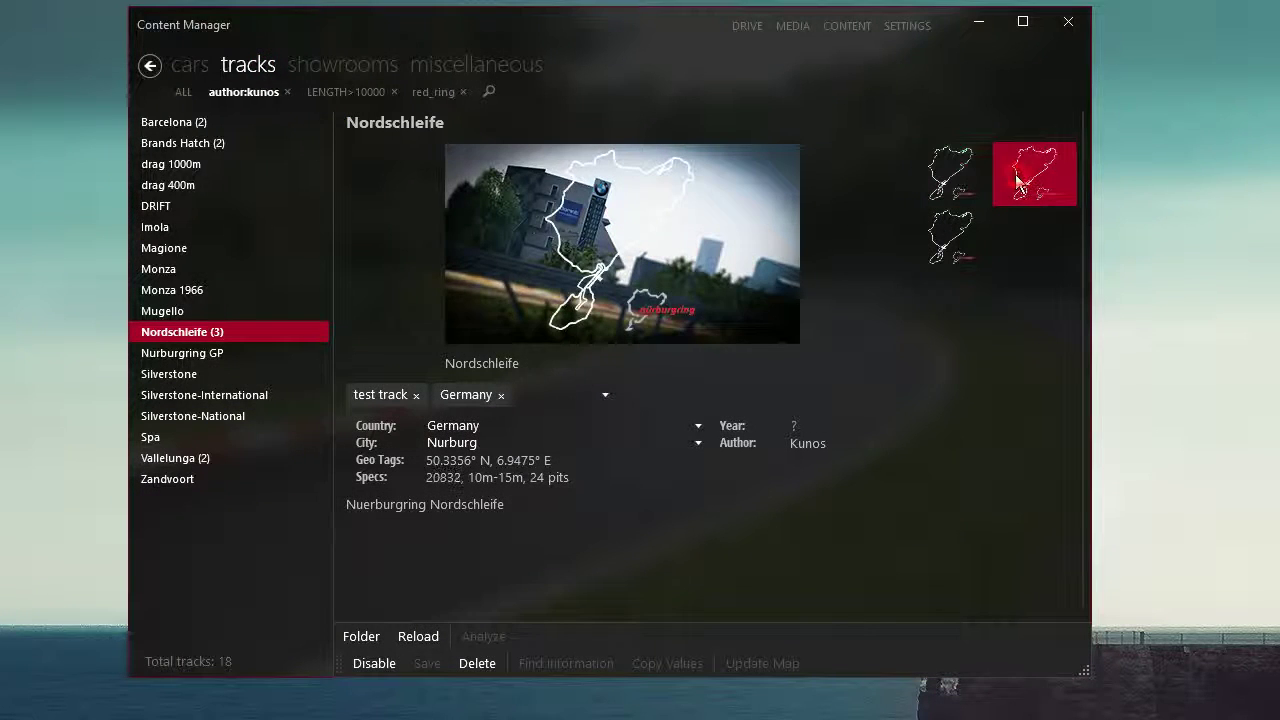
pyautogui.click(930, 240)
pyautogui.click(915, 178)
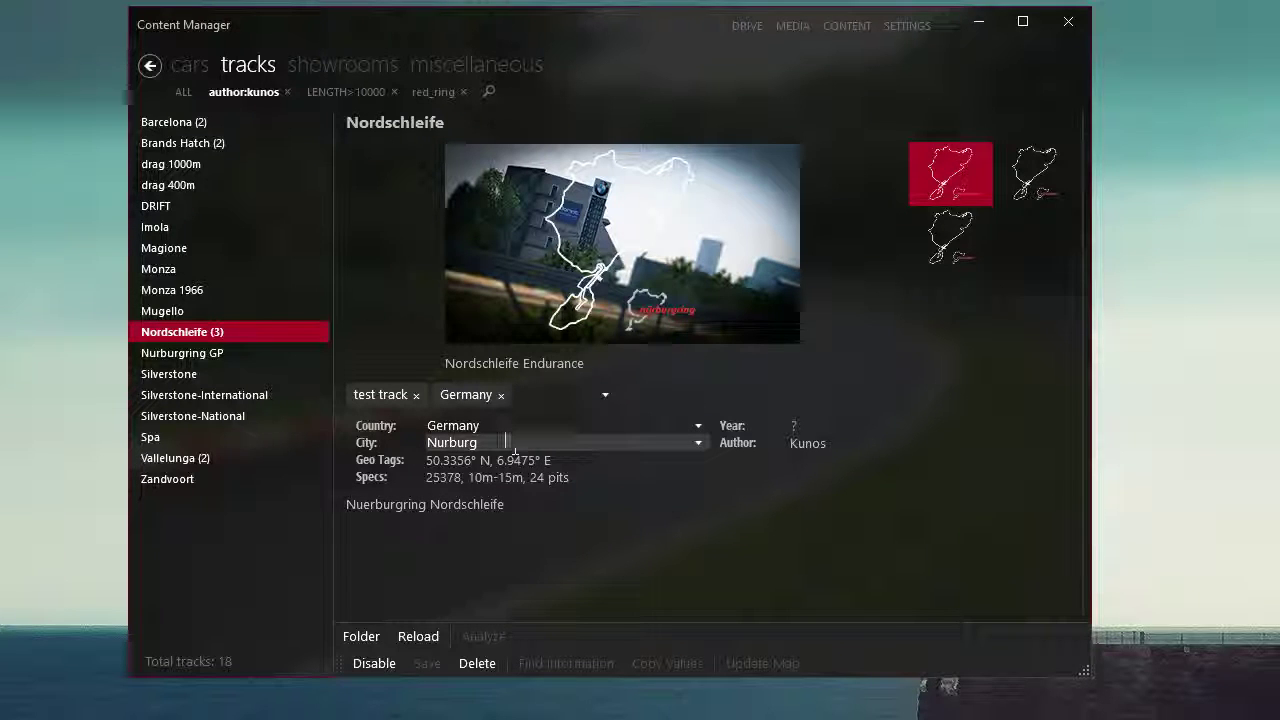
pyautogui.click(363, 98)
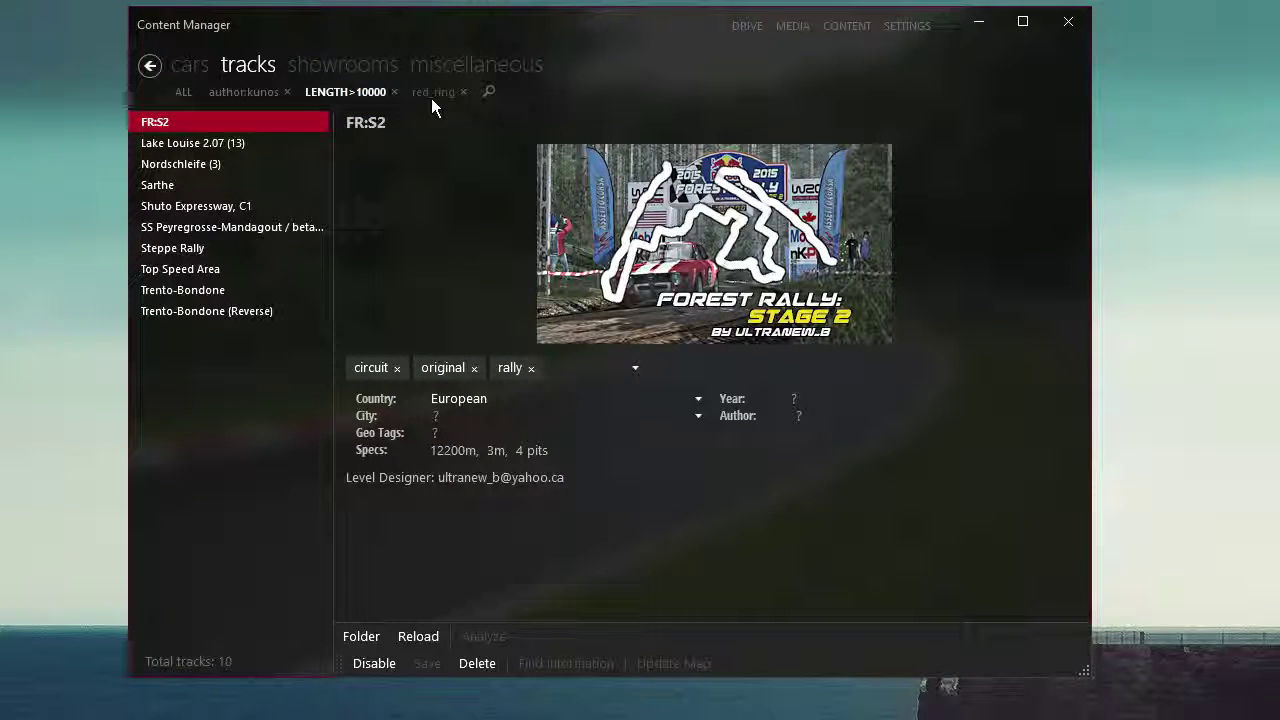
# - Look through the Kunos showrooms: Hangar, The Beach, Industrial, The Showroom and Sunset
pyautogui.click(367, 64)
pyautogui.click(235, 137)
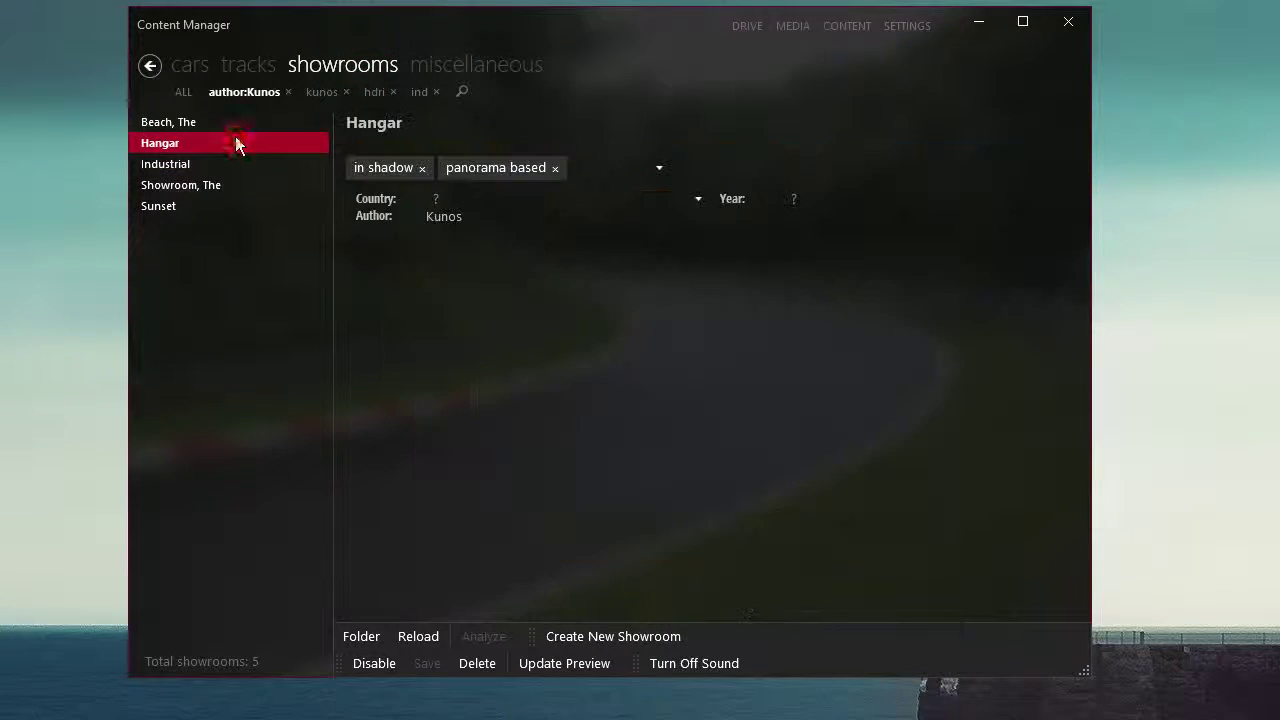
pyautogui.click(246, 120)
pyautogui.scroll(-3, 789, 438)
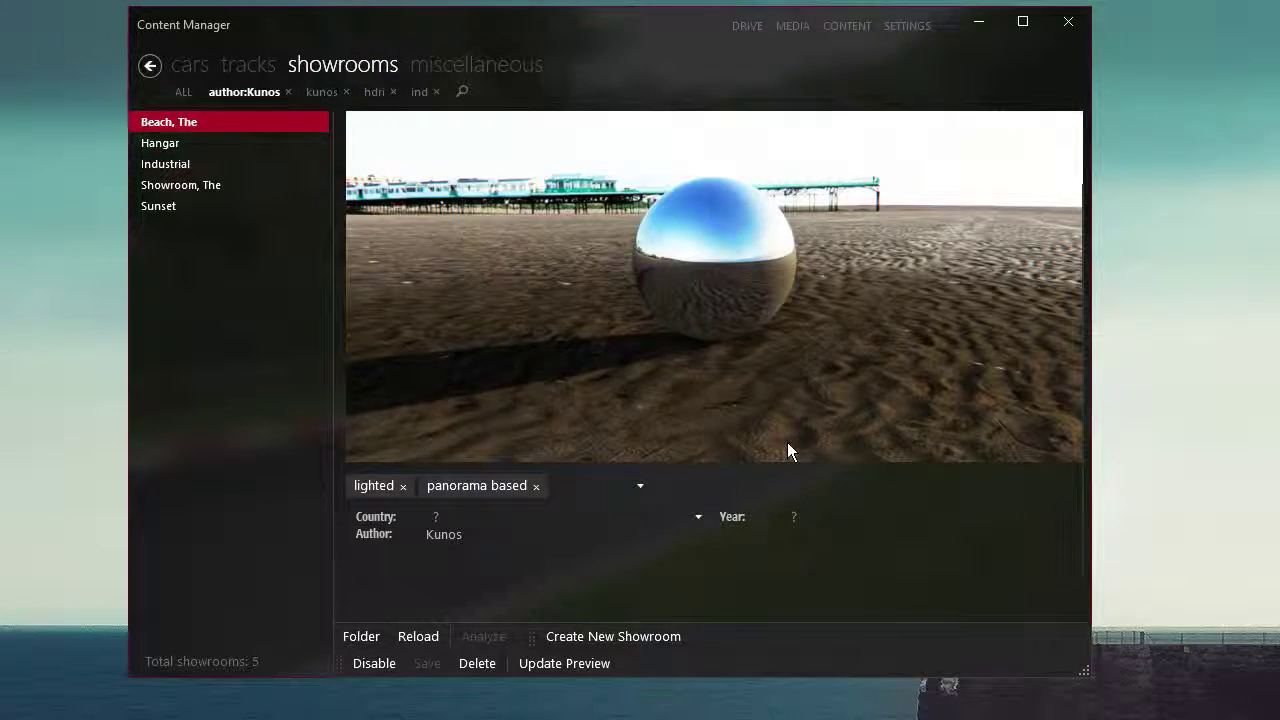
pyautogui.scroll(3, 773, 441)
pyautogui.click(221, 166)
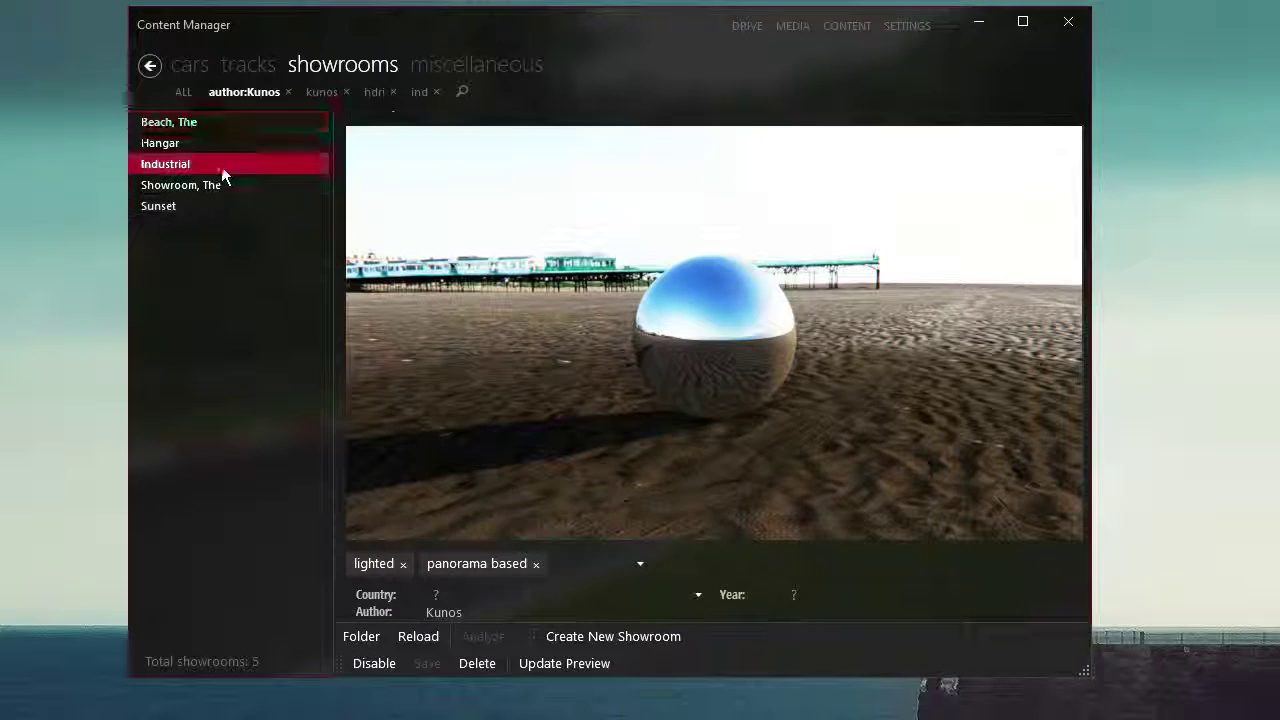
pyautogui.click(225, 190)
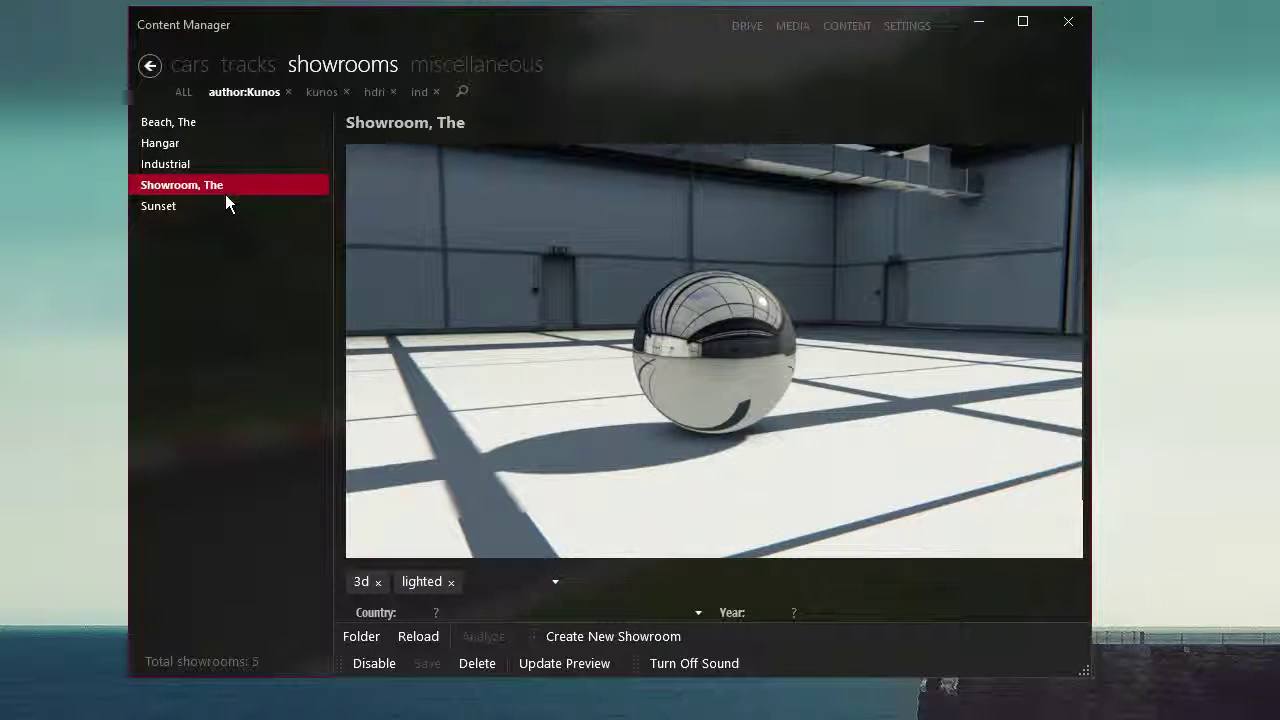
pyautogui.click(189, 210)
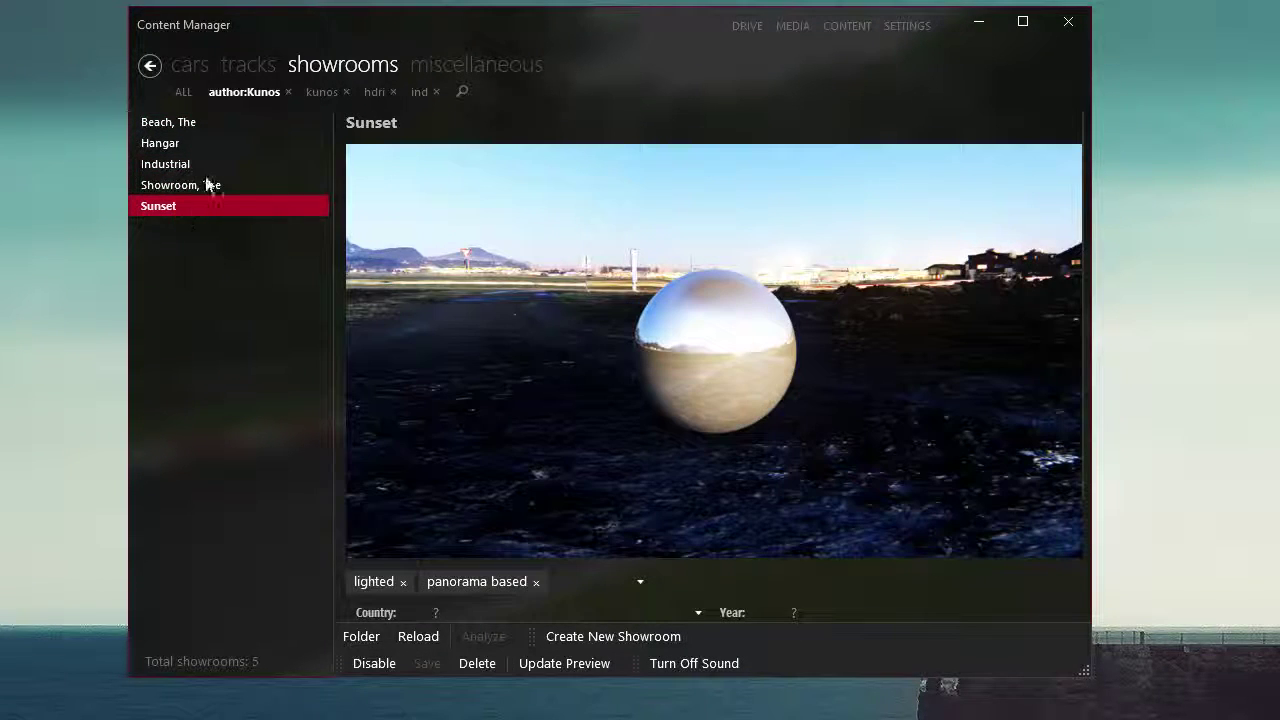
# - View the Hdri After Rain and Hdri Forest showrooms under the hdri filter, and open and cancel the new showroom form
pyautogui.click(375, 93)
pyautogui.click(277, 122)
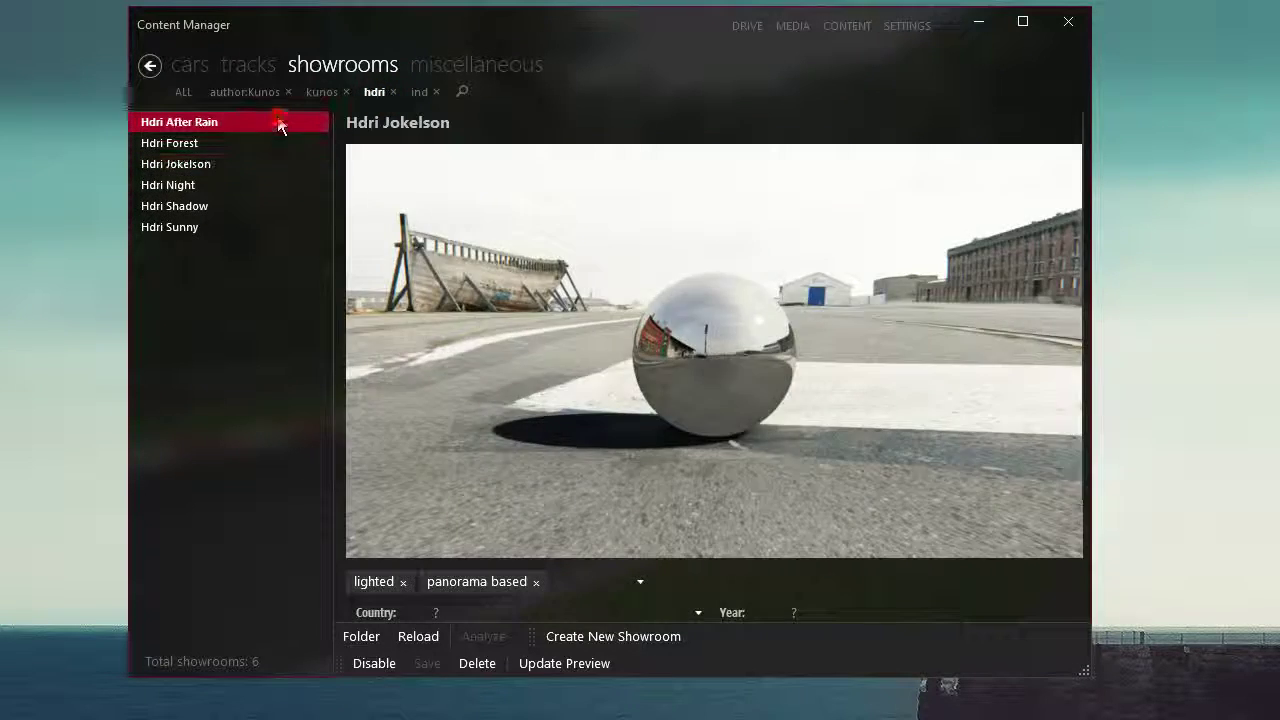
pyautogui.click(231, 148)
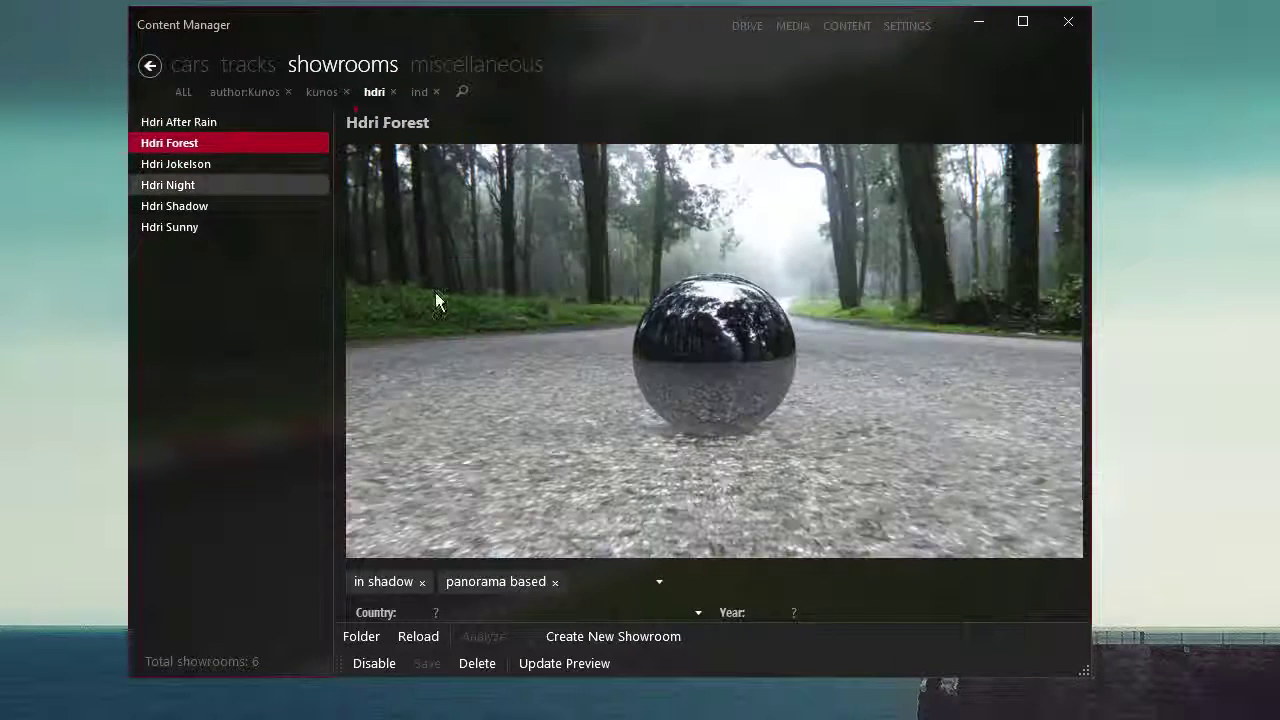
pyautogui.click(665, 638)
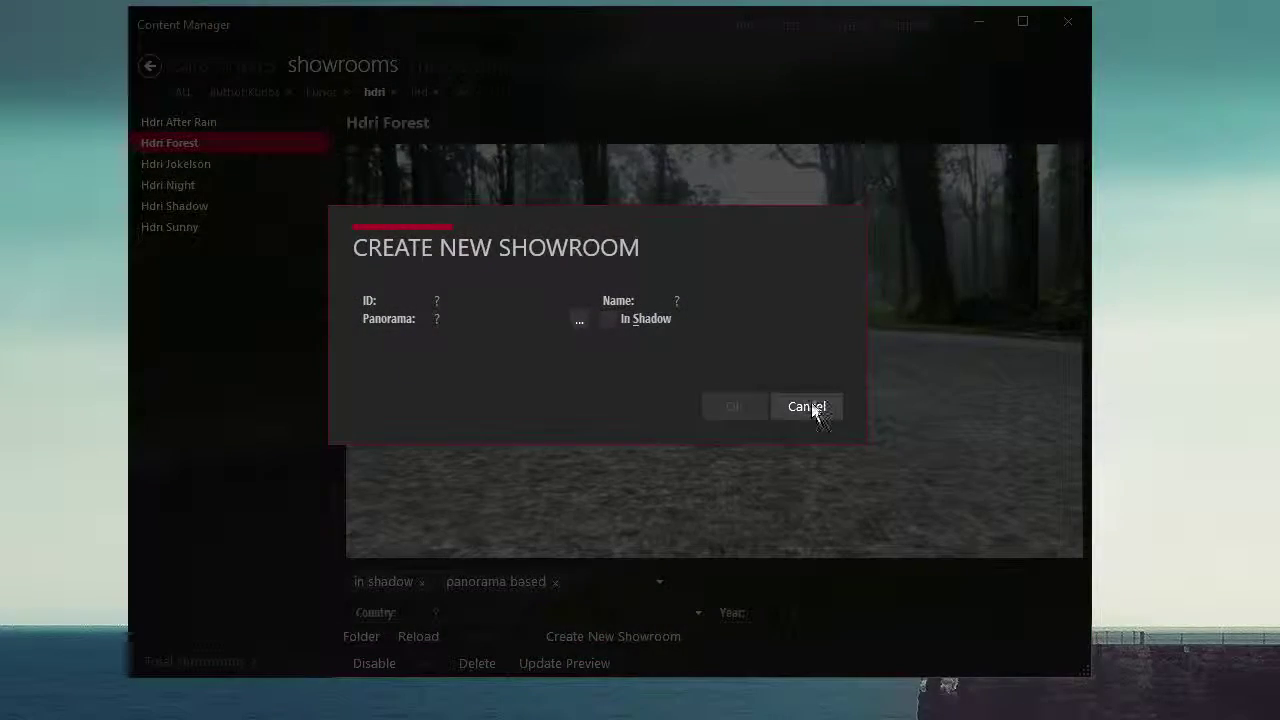
pyautogui.click(811, 406)
# - Look at the preview update options and their Kunos preset for the Lotus Elise SC Step2, and close them without generating previews
pyautogui.click(198, 73)
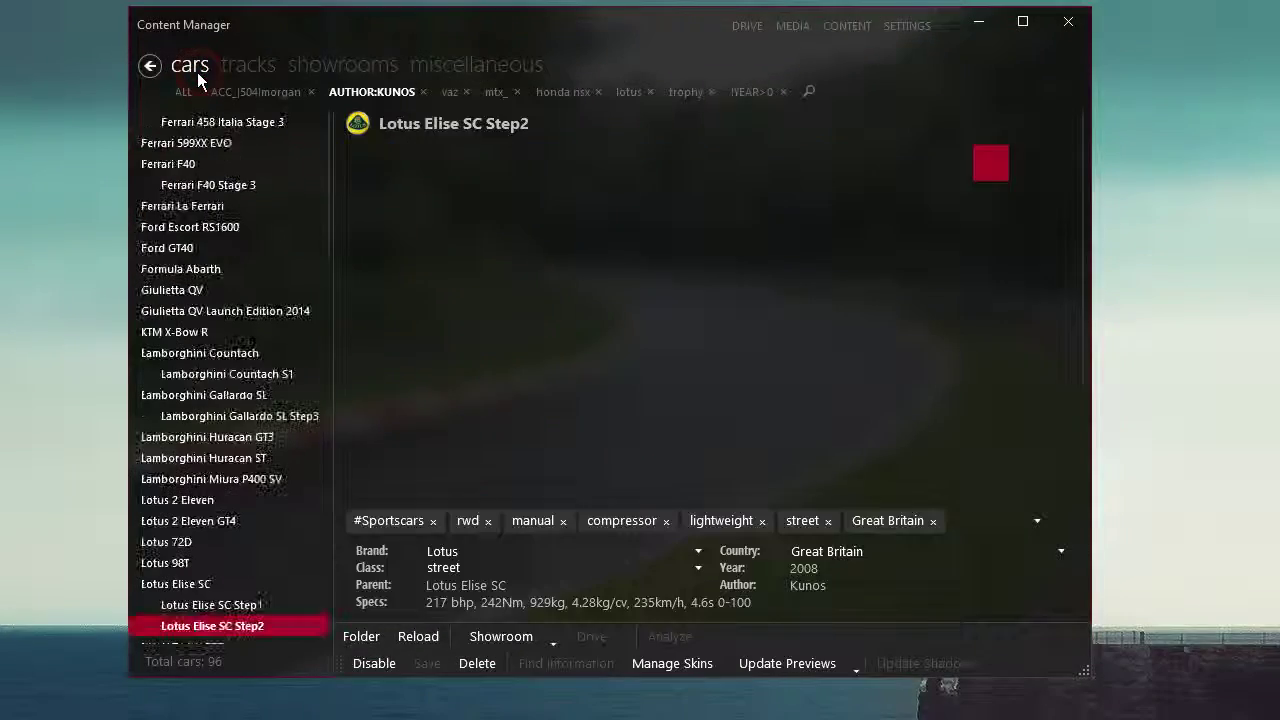
pyautogui.click(857, 666)
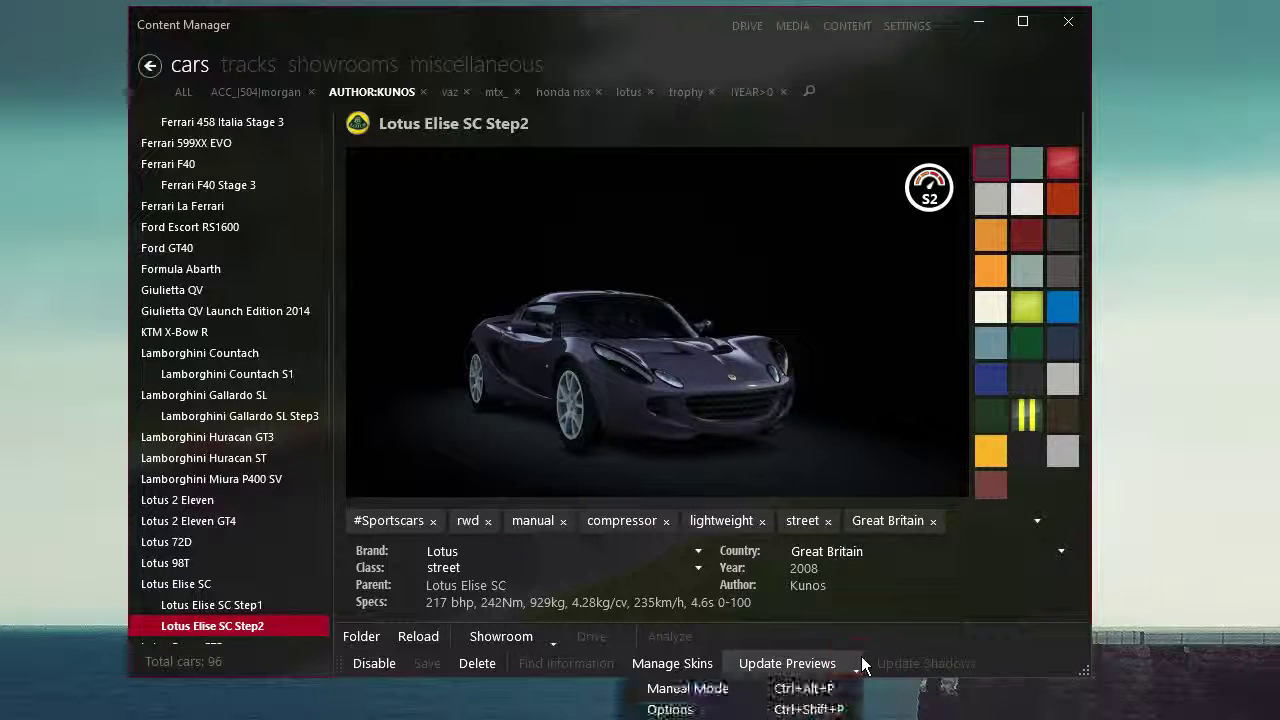
pyautogui.click(818, 710)
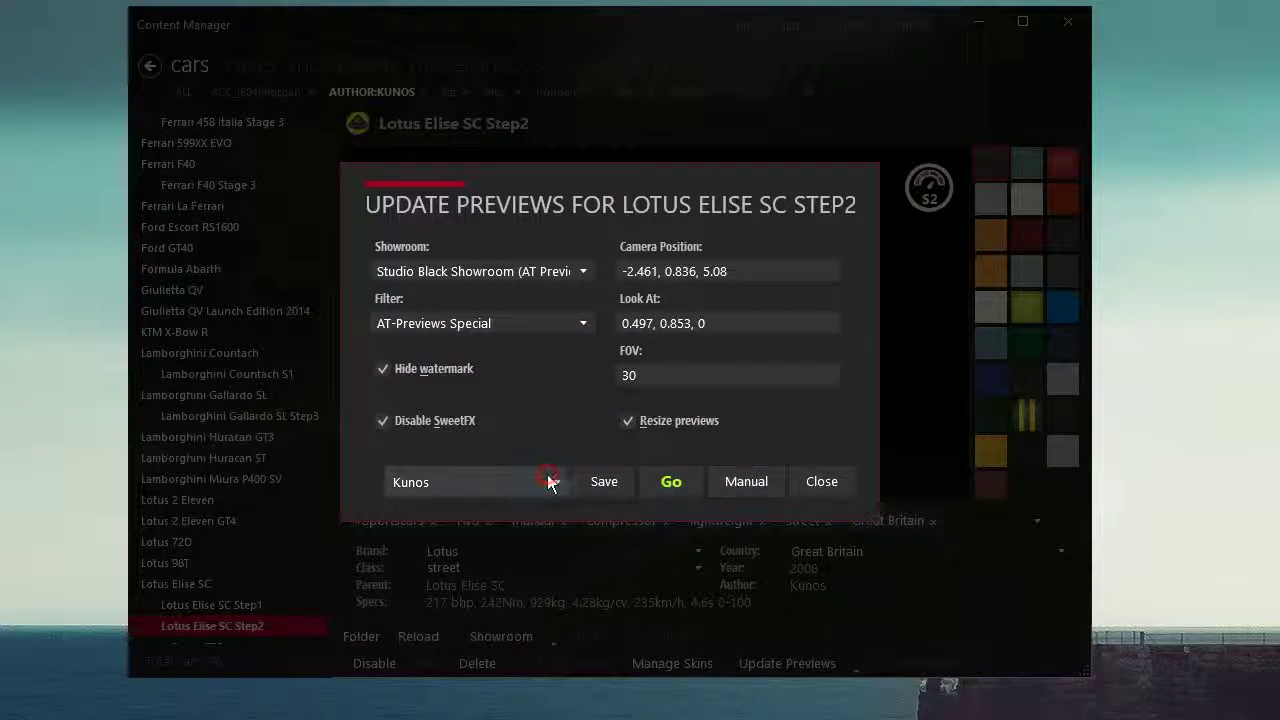
pyautogui.click(549, 479)
pyautogui.click(547, 476)
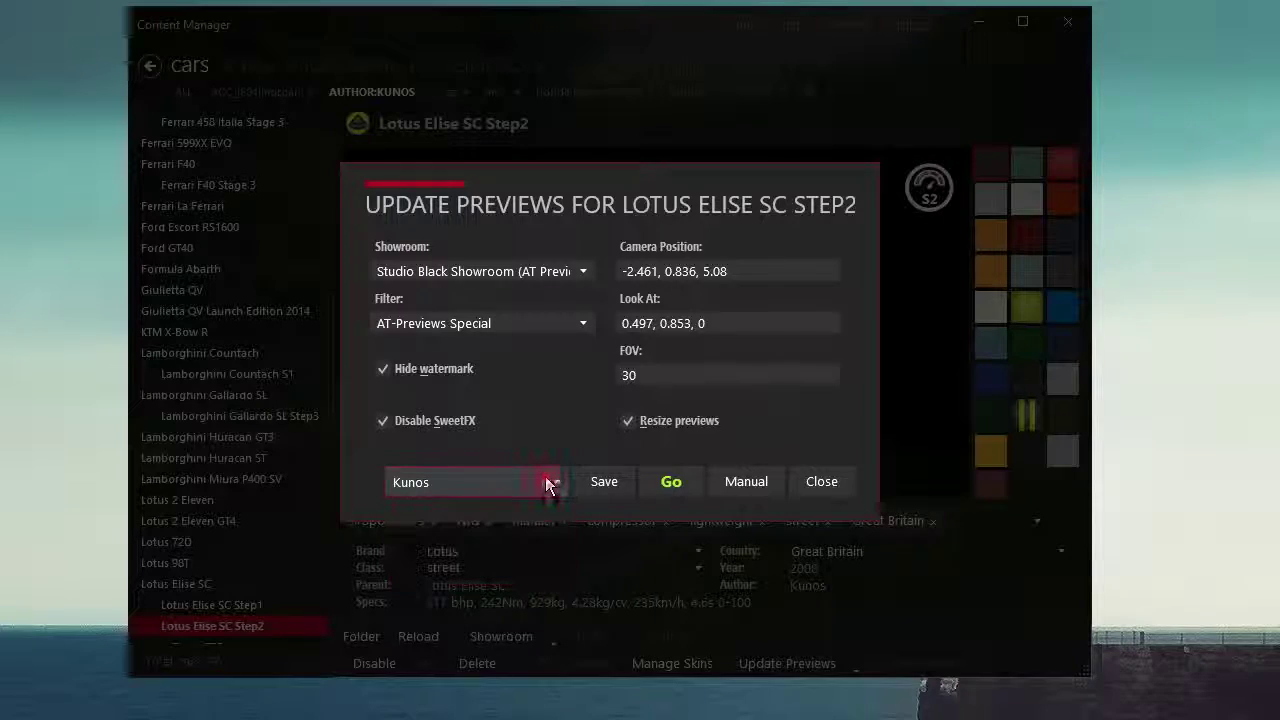
pyautogui.click(821, 481)
# - Preview the Lotus Elise SC Step2 in the pale grey-green skin, check its showroom options and browse further down the Kunos cars
pyautogui.click(1031, 270)
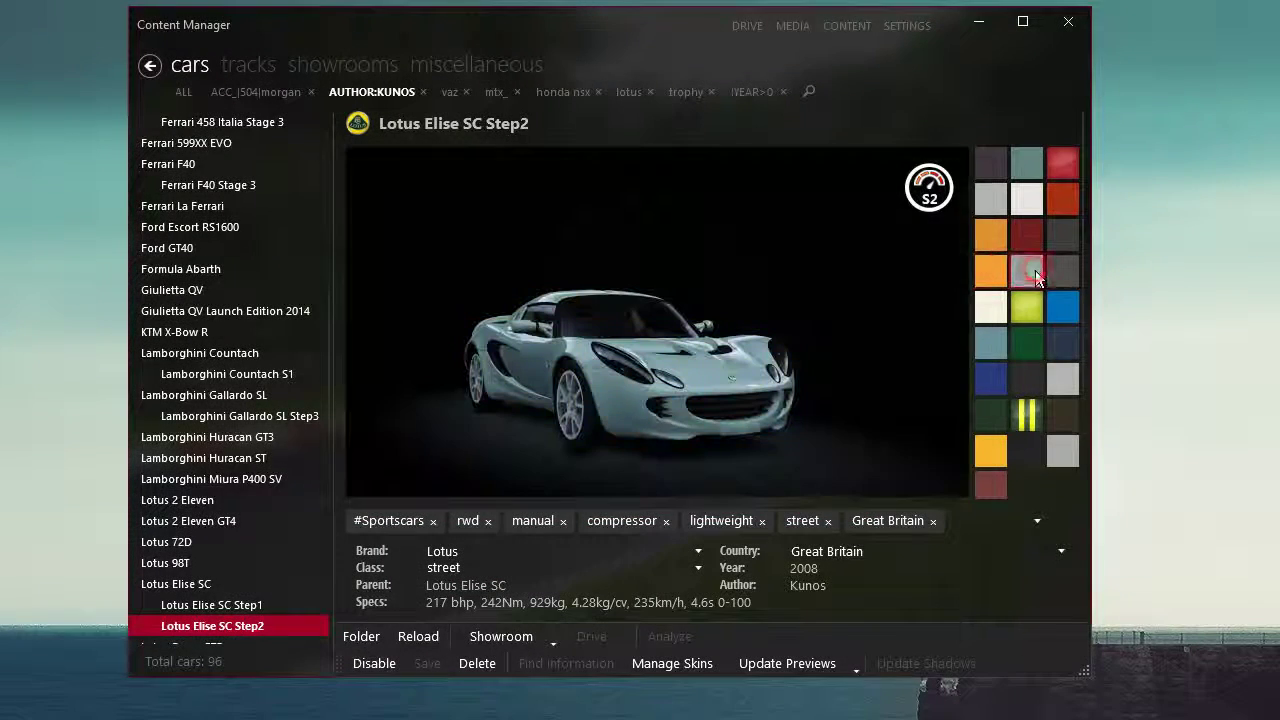
pyautogui.click(554, 645)
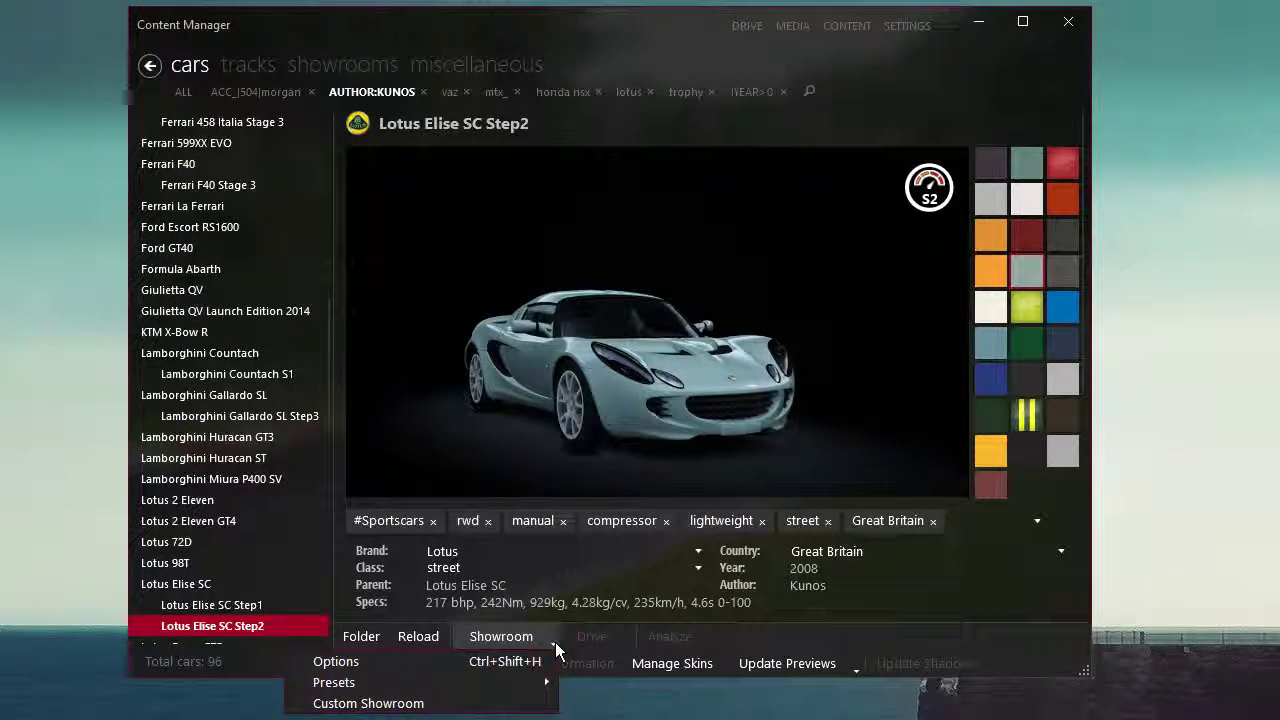
pyautogui.click(557, 643)
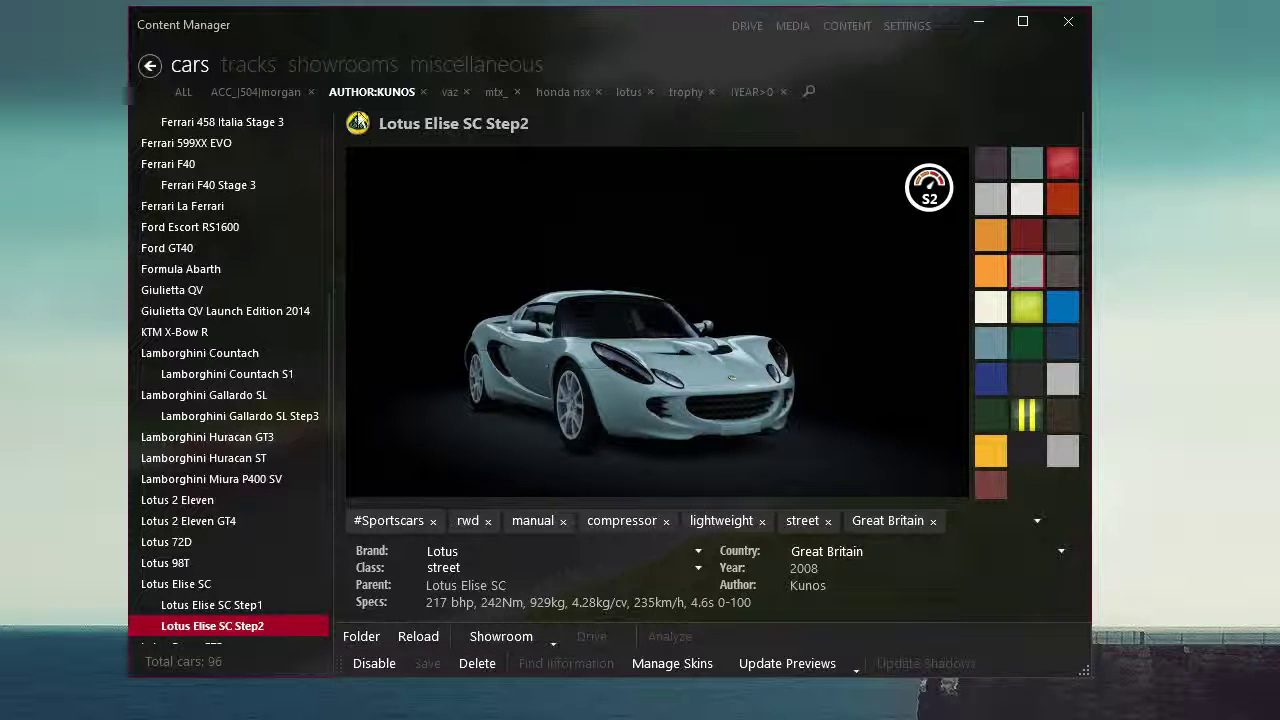
pyautogui.moveTo(325, 320); pyautogui.dragTo(319, 558)
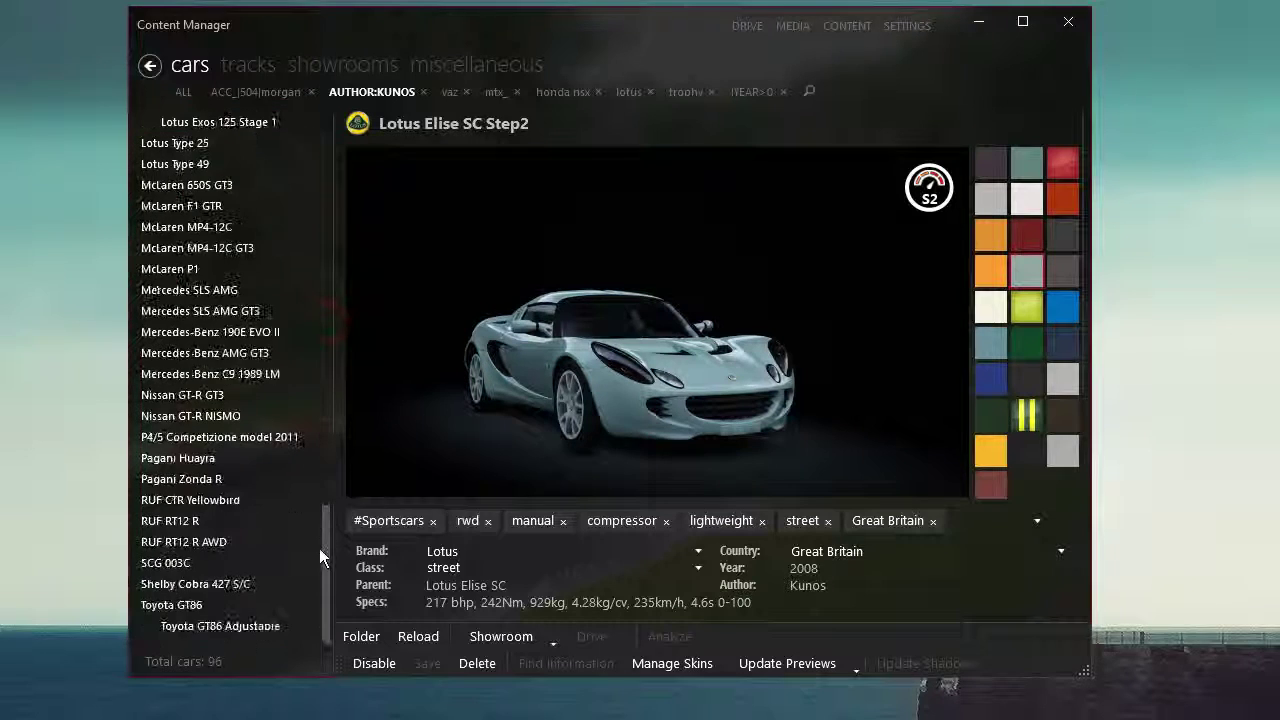
pyautogui.click(491, 62)
# - Go through the General, Drive, Online and Appearance pages of the Content Manager settings
pyautogui.click(910, 30)
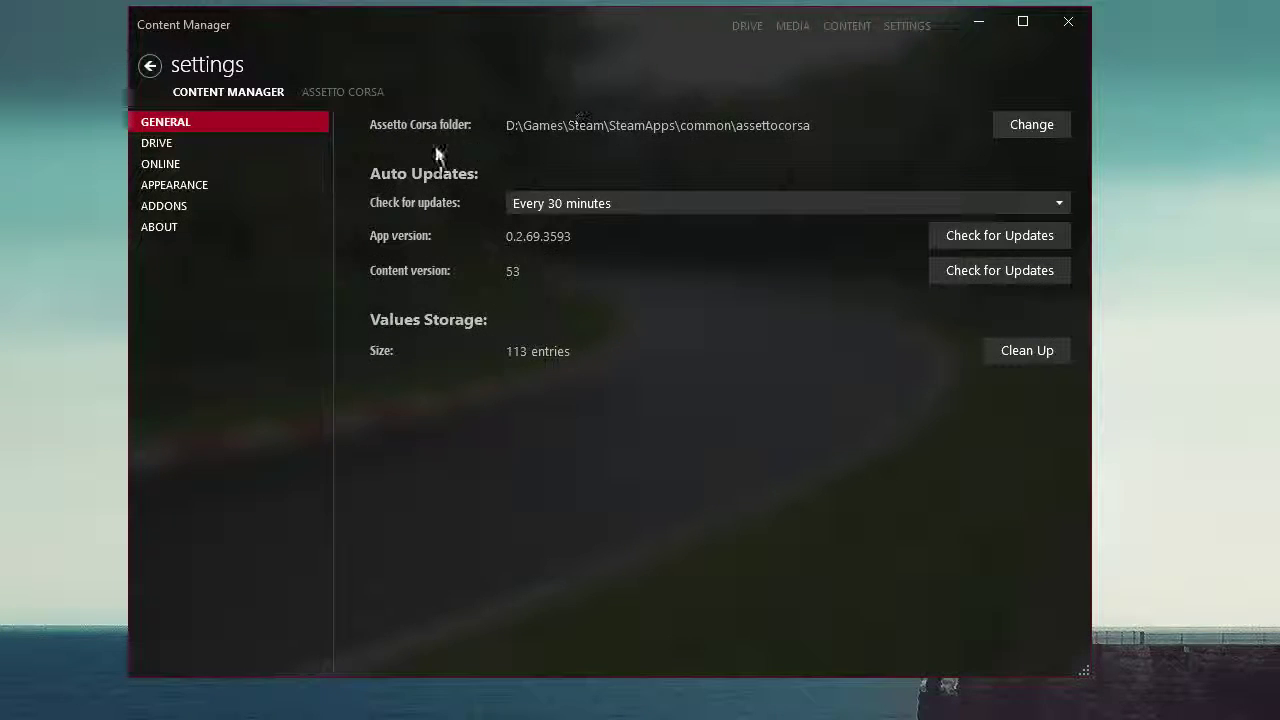
pyautogui.click(257, 146)
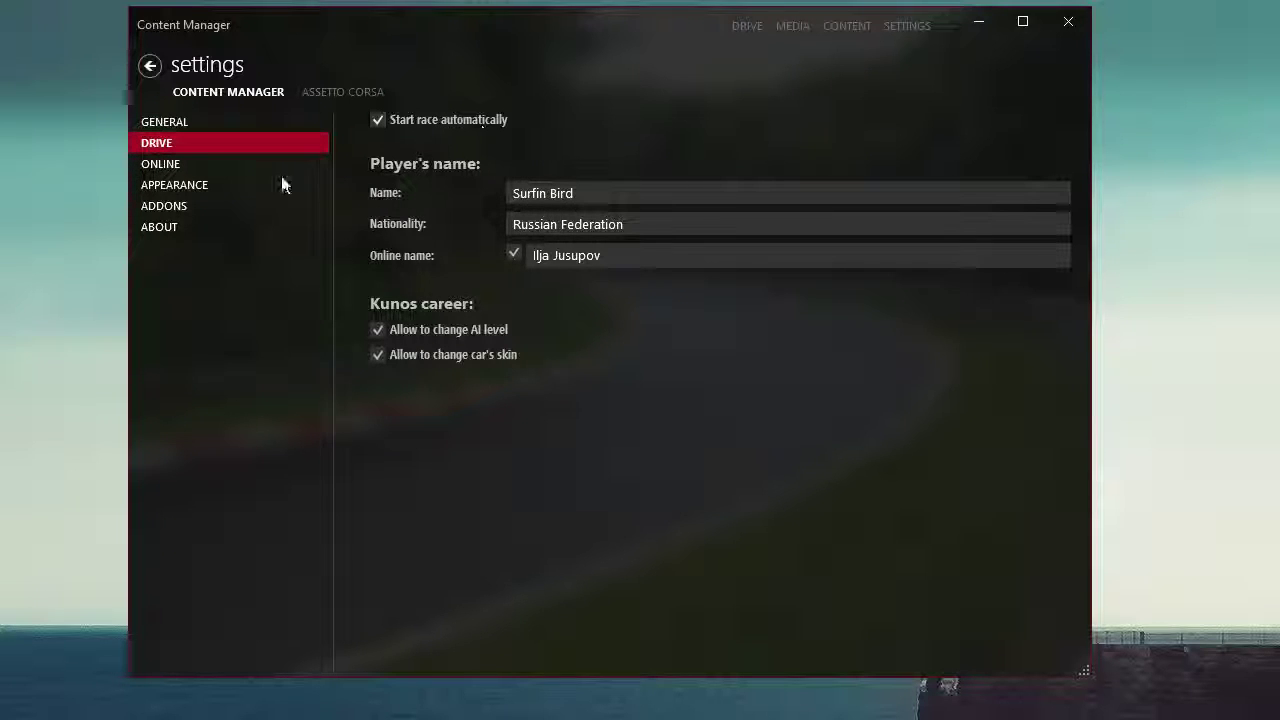
pyautogui.click(233, 170)
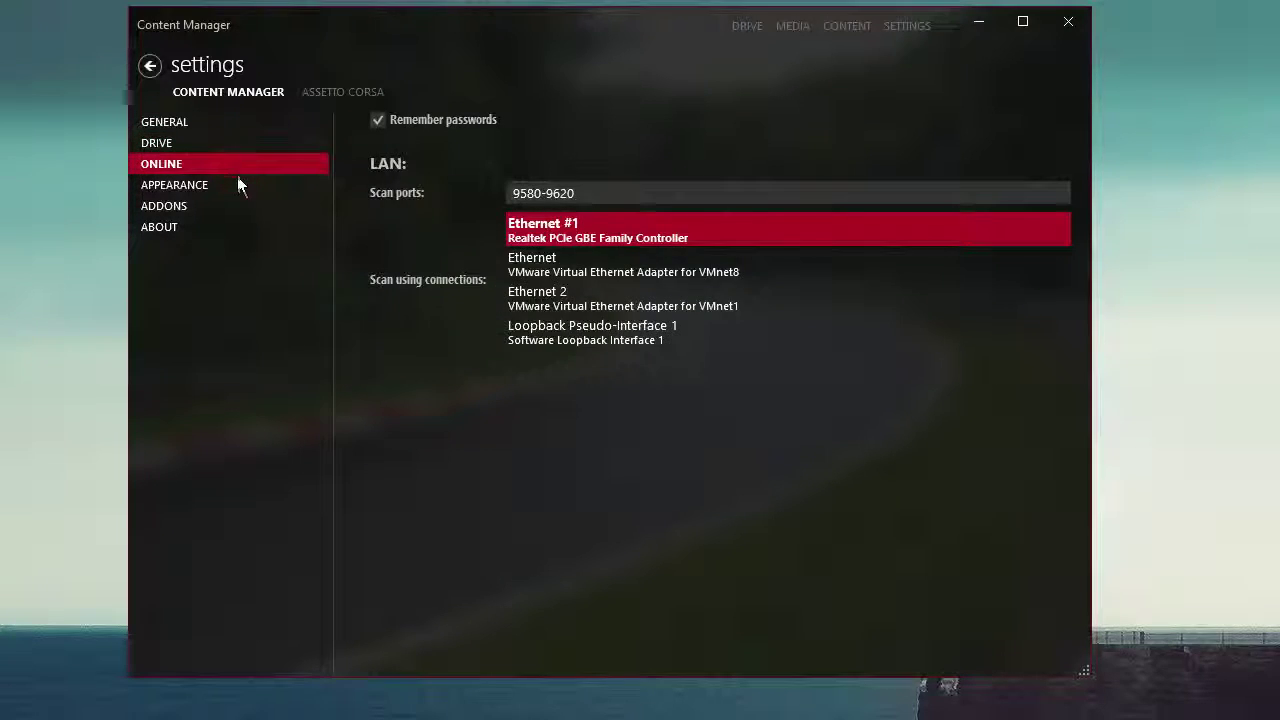
pyautogui.click(235, 188)
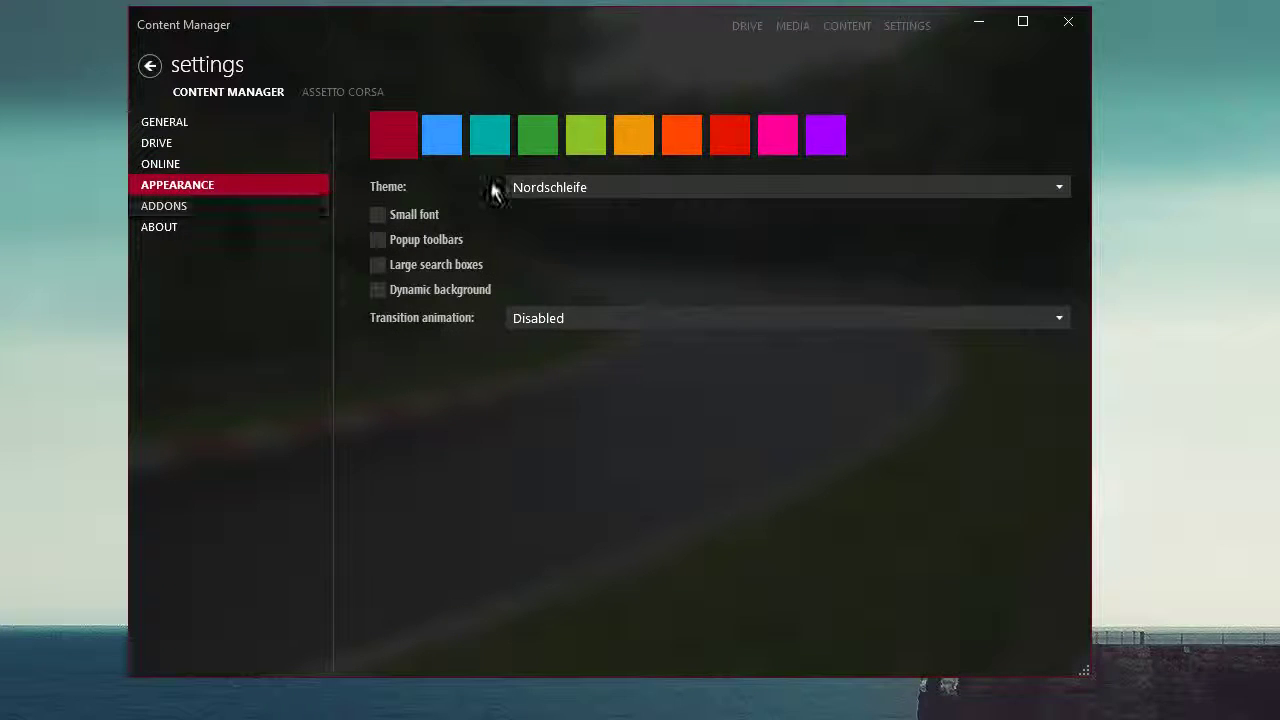
# - Try the blue, teal and green accent colours for the interface
pyautogui.click(442, 135)
pyautogui.click(495, 133)
pyautogui.click(538, 135)
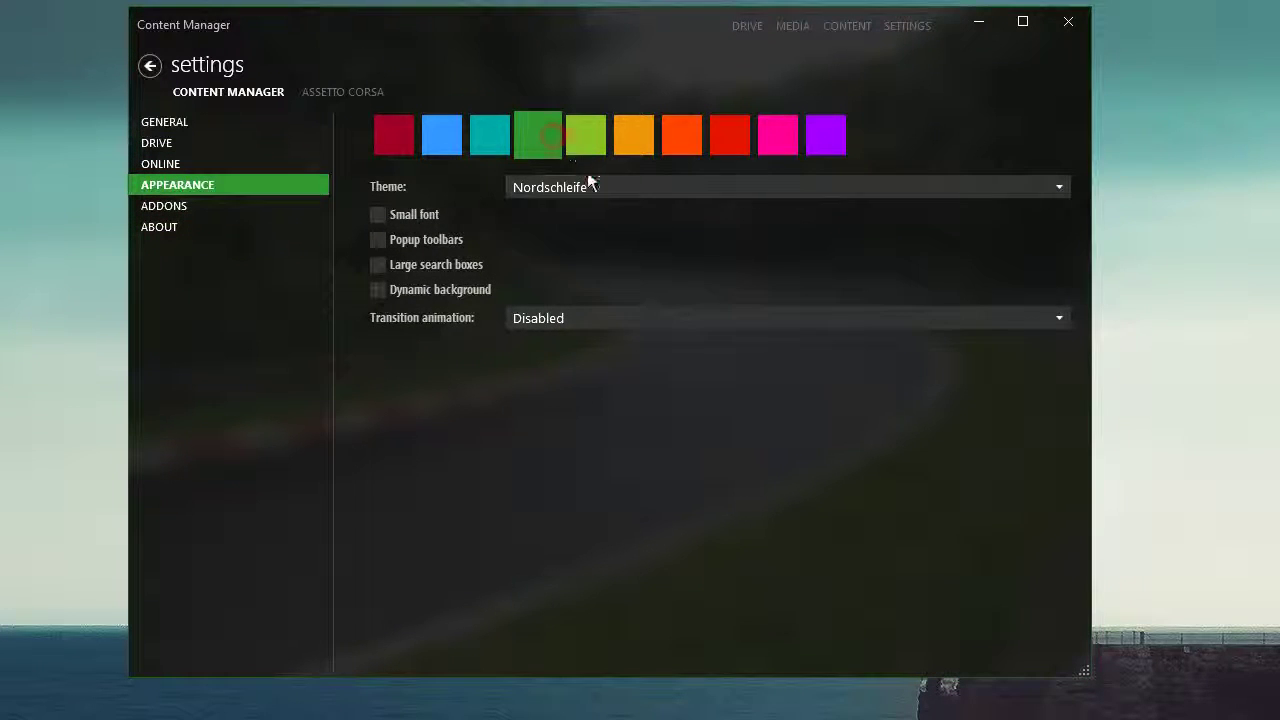
# - Try the Light theme, turning the dynamic background on and off again
pyautogui.click(592, 187)
pyautogui.click(555, 252)
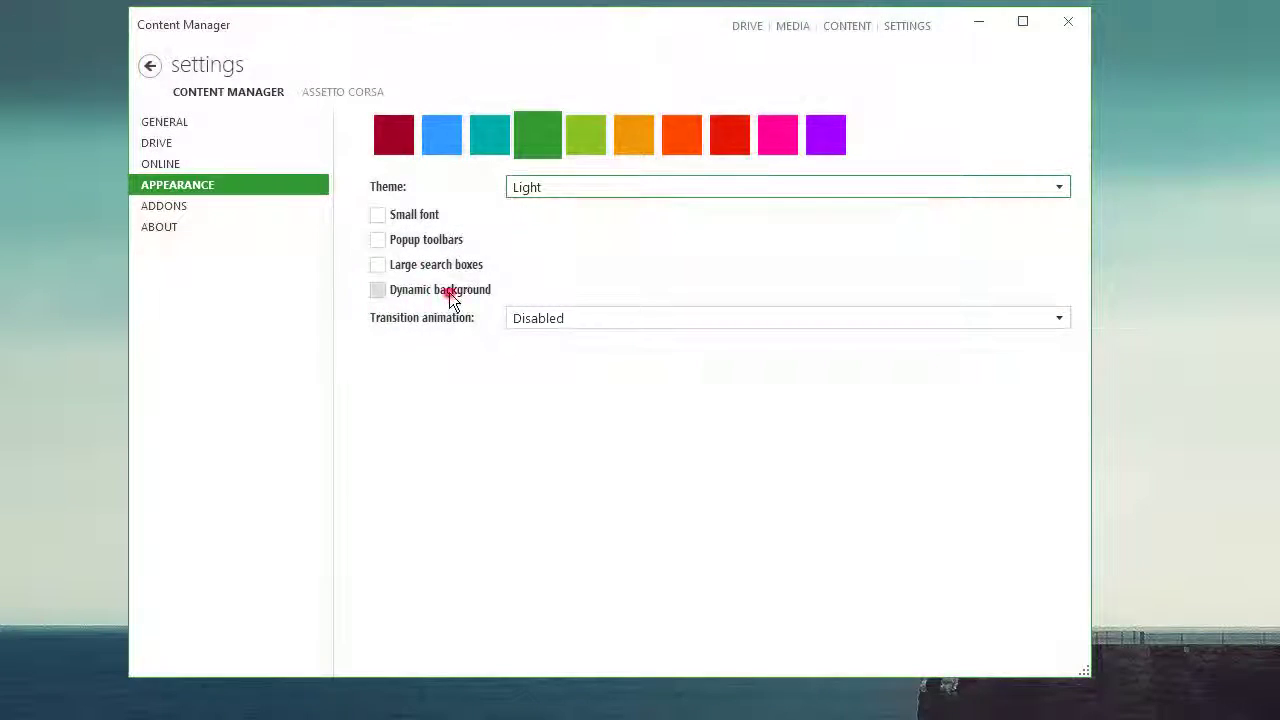
pyautogui.click(450, 293)
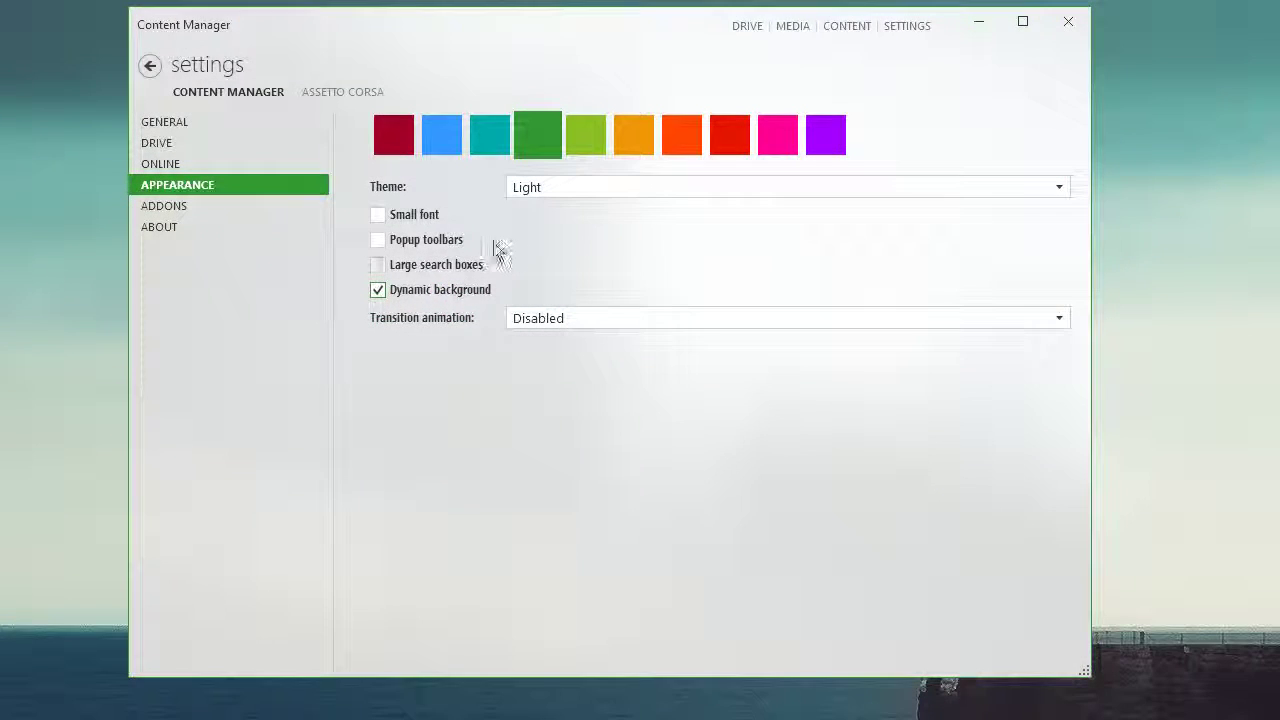
pyautogui.click(455, 288)
# - Set the interface theme back to Nordschleife and the accent colour to dark red
pyautogui.click(565, 188)
pyautogui.click(540, 206)
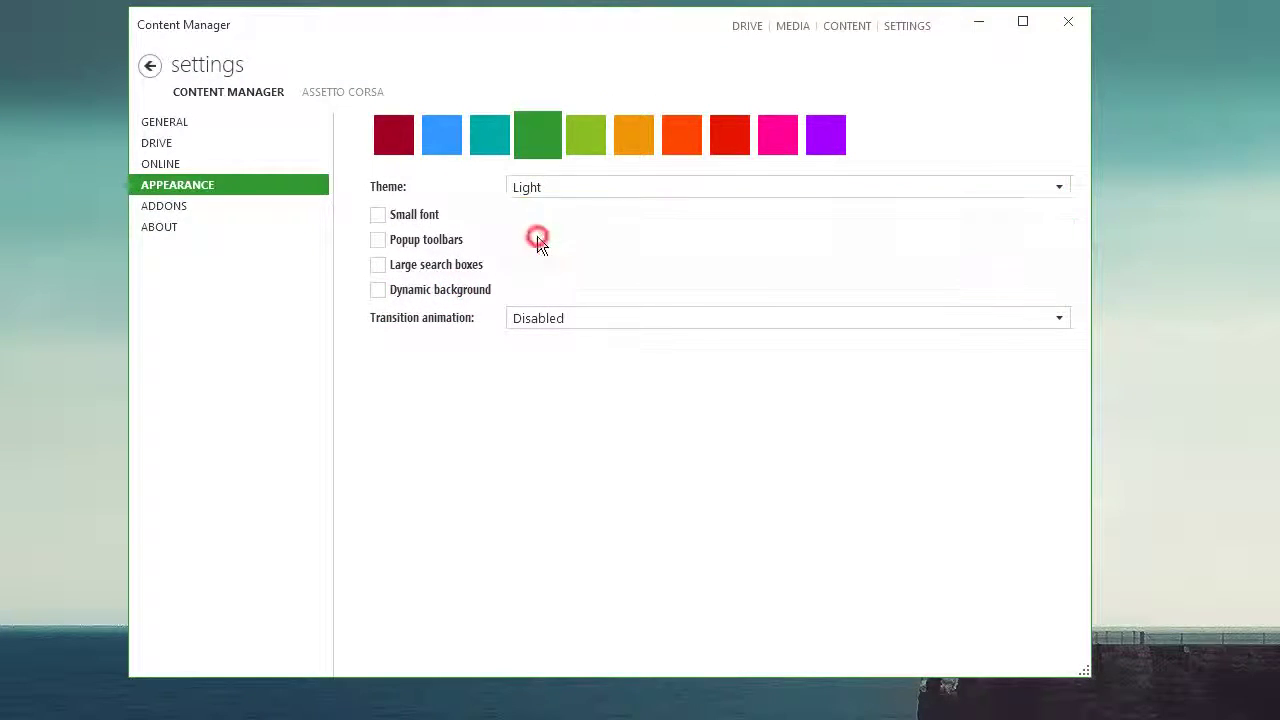
pyautogui.click(563, 189)
pyautogui.click(556, 200)
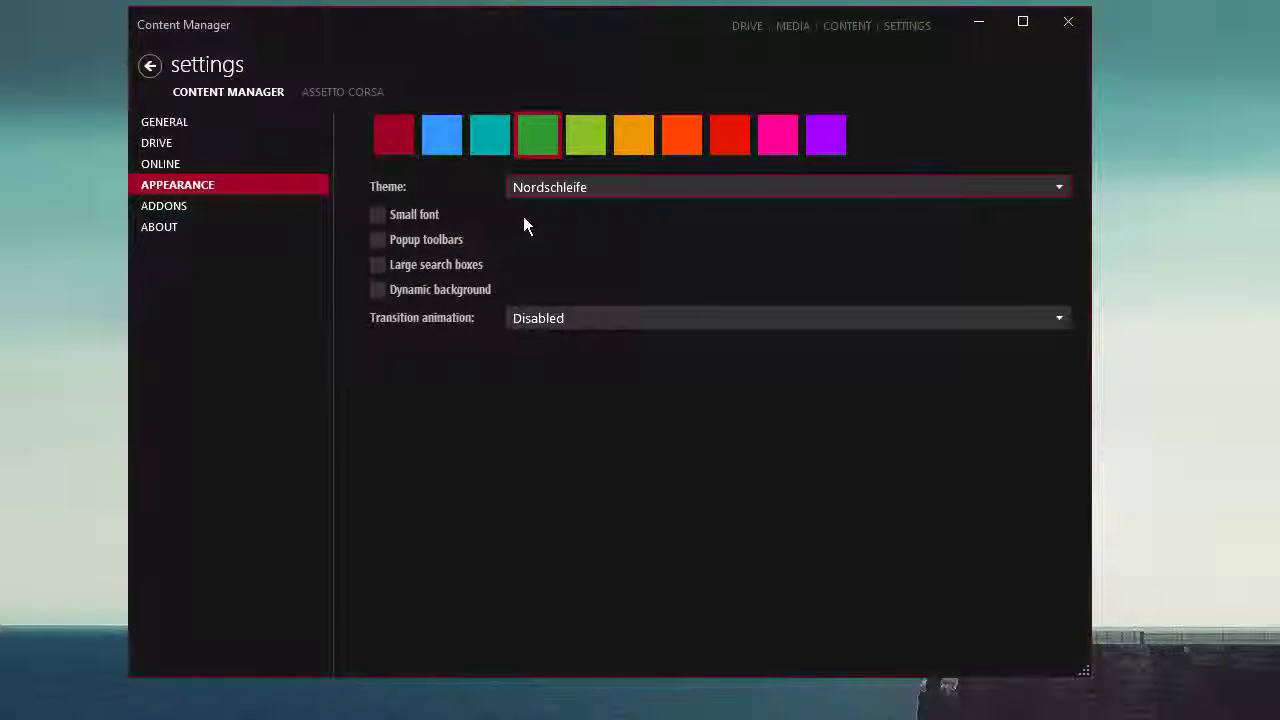
pyautogui.click(388, 140)
# - Look at the installed addons and the About page in the Content Manager settings
pyautogui.click(247, 208)
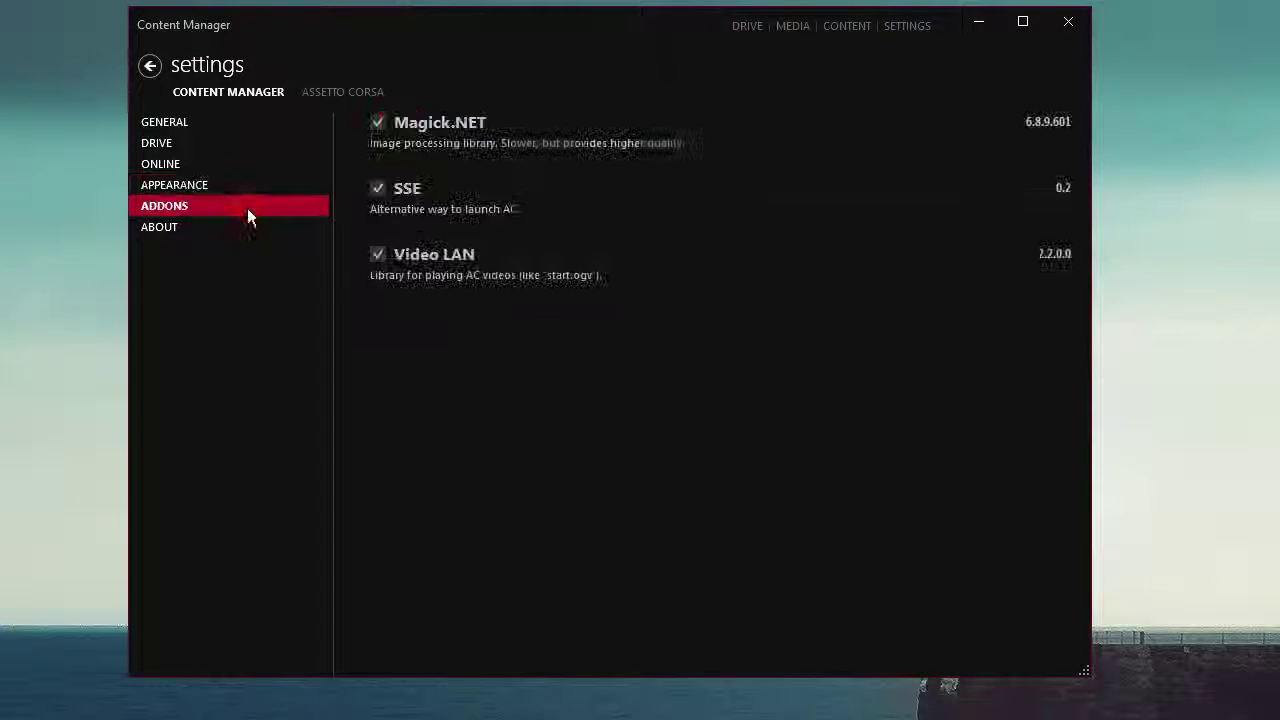
pyautogui.click(241, 236)
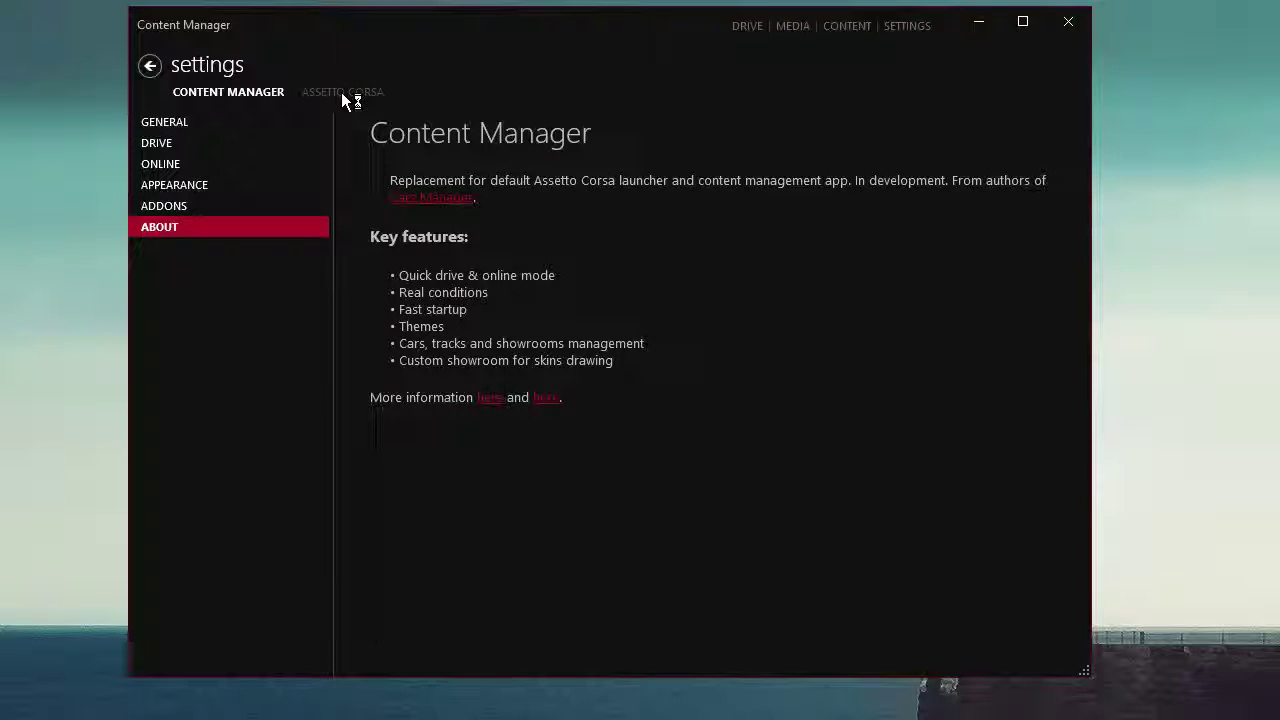
# - Return to the single-player quick drive setup for the race mode and check its preset choices
pyautogui.click(747, 36)
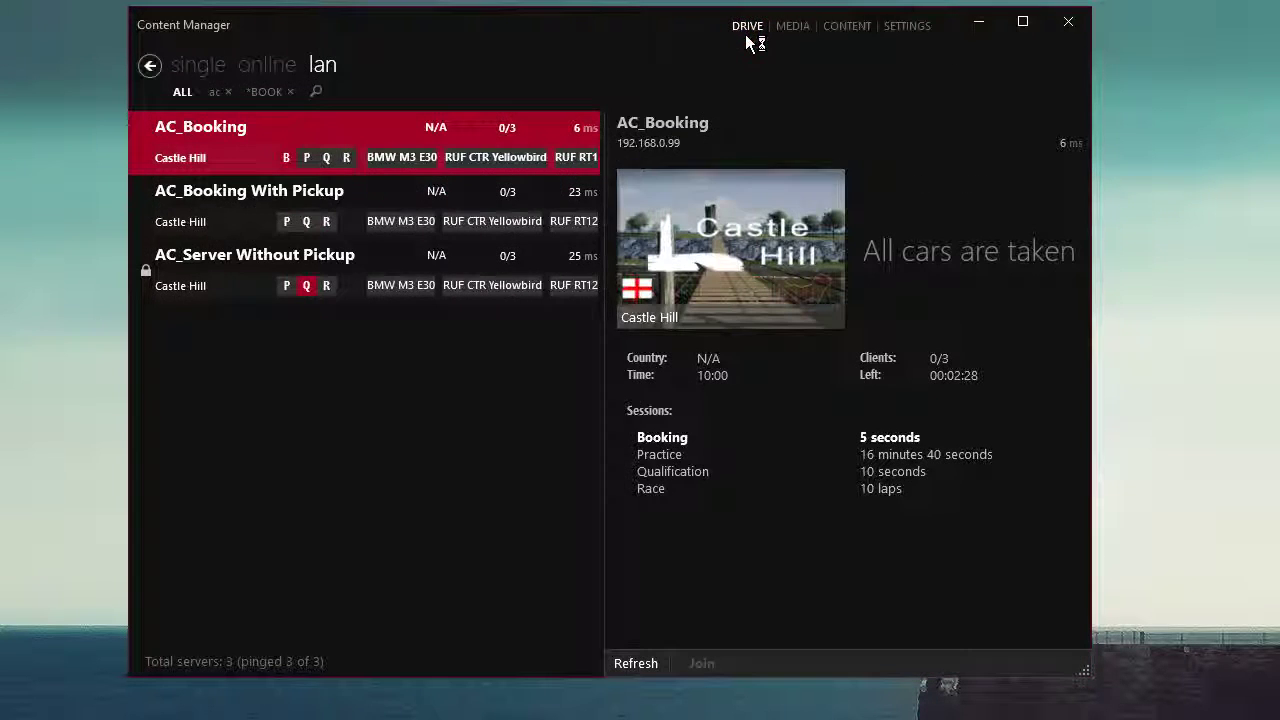
pyautogui.click(194, 70)
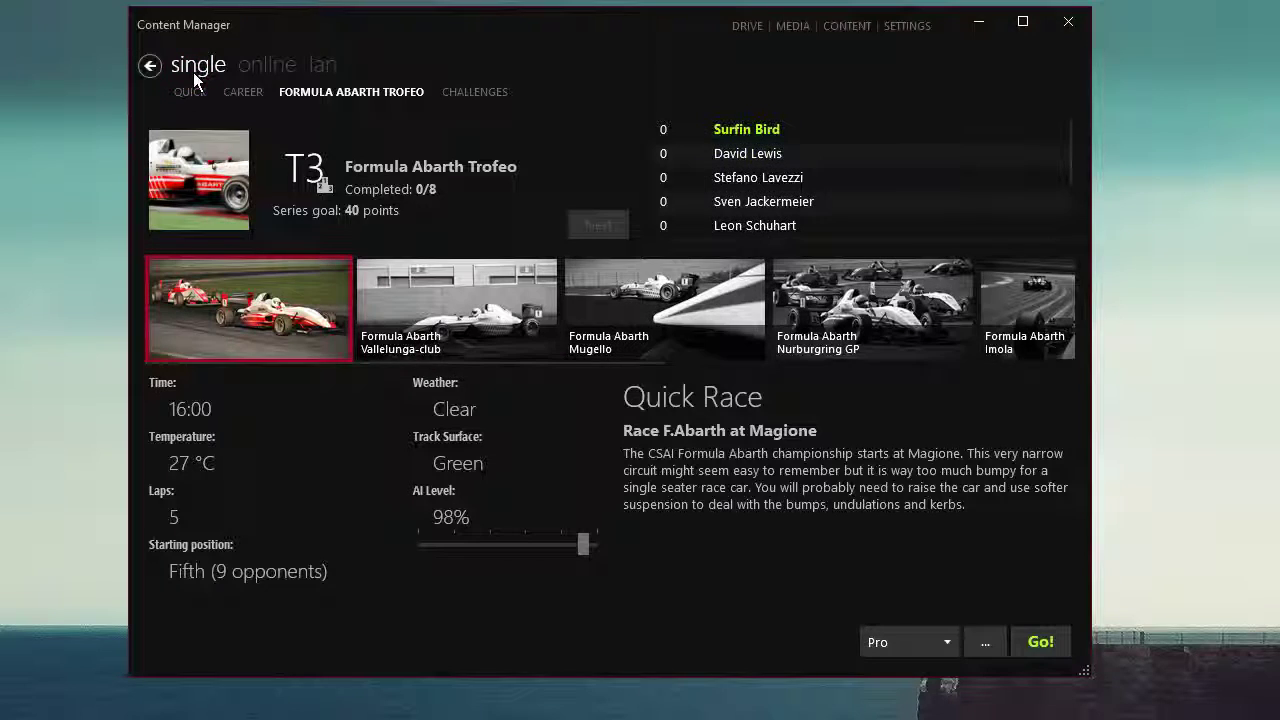
pyautogui.click(200, 90)
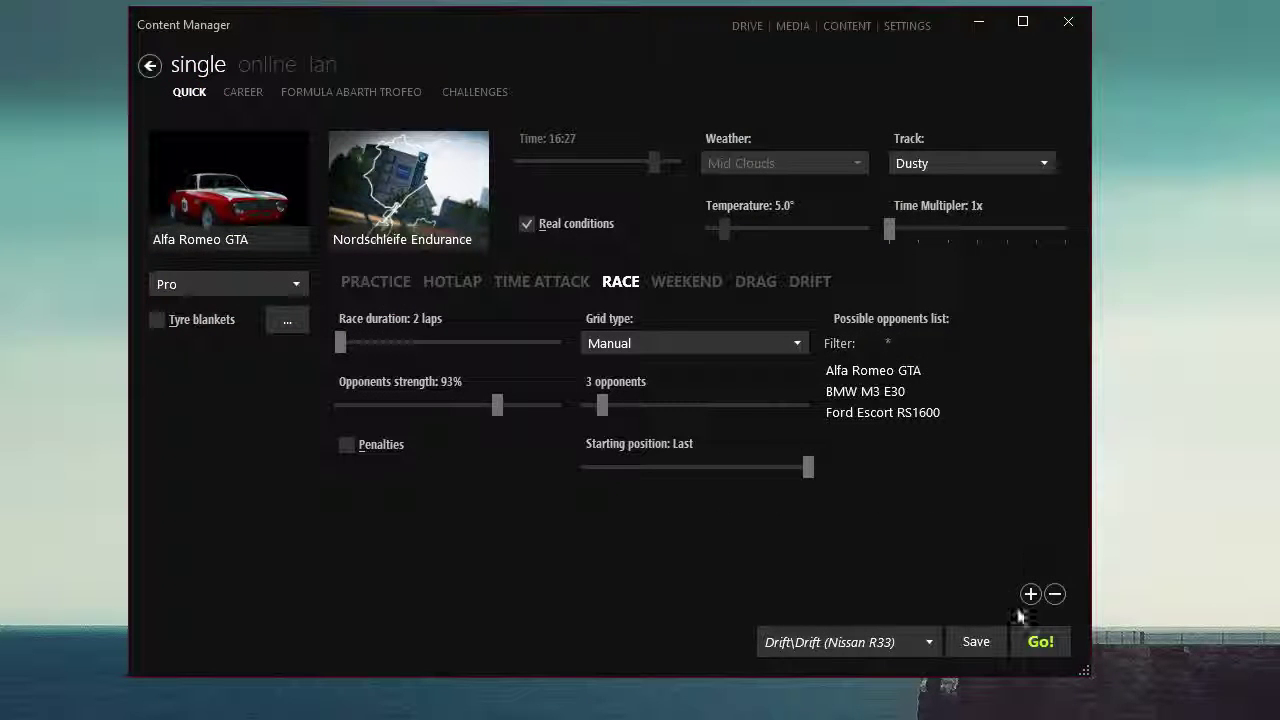
pyautogui.click(920, 648)
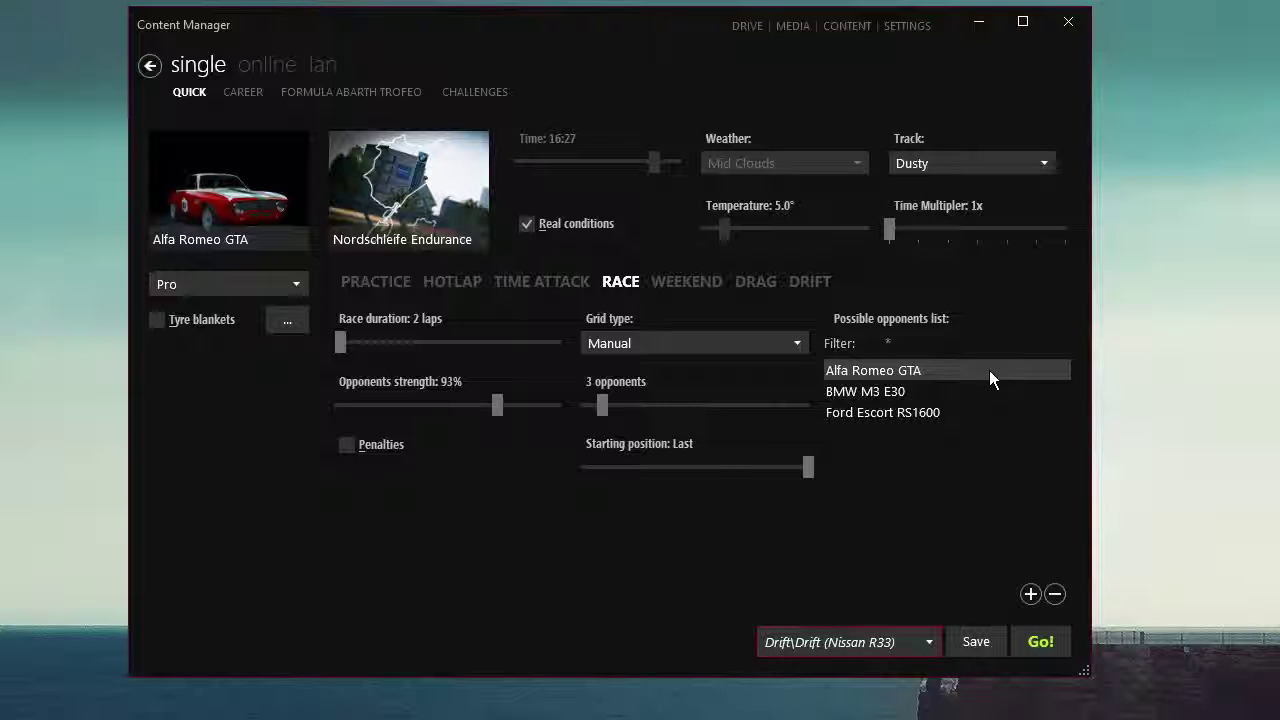